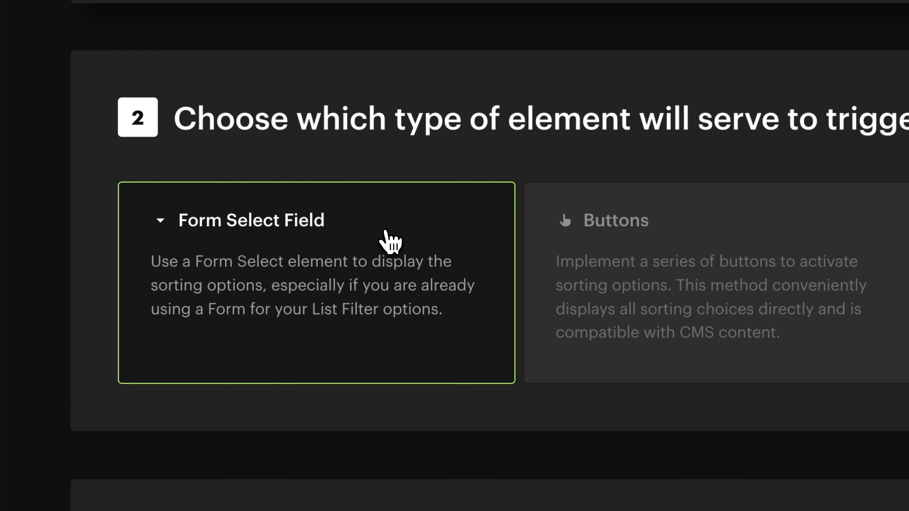
Expand the List entry among the required attributes in the sorting documentation and copy its attribute name fs-list-element.
scroll(379, 237, "down", 2)
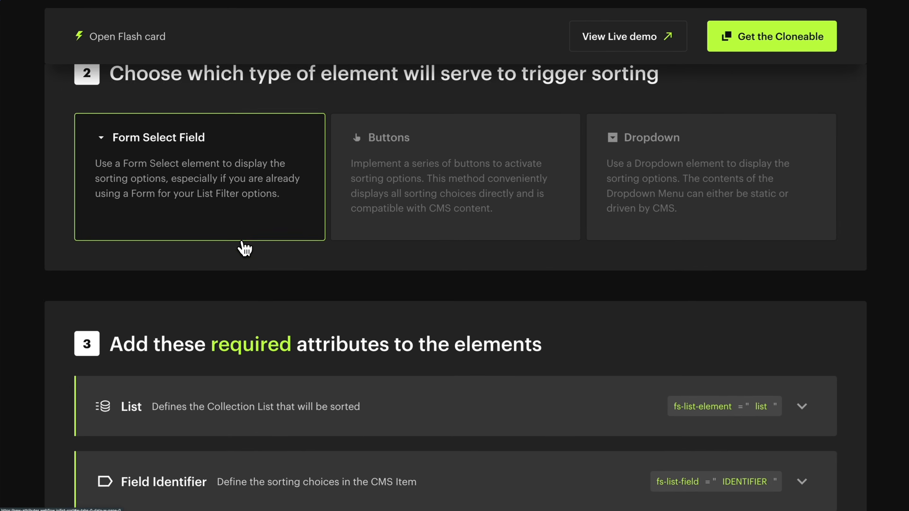
scroll(244, 248, "down", 6)
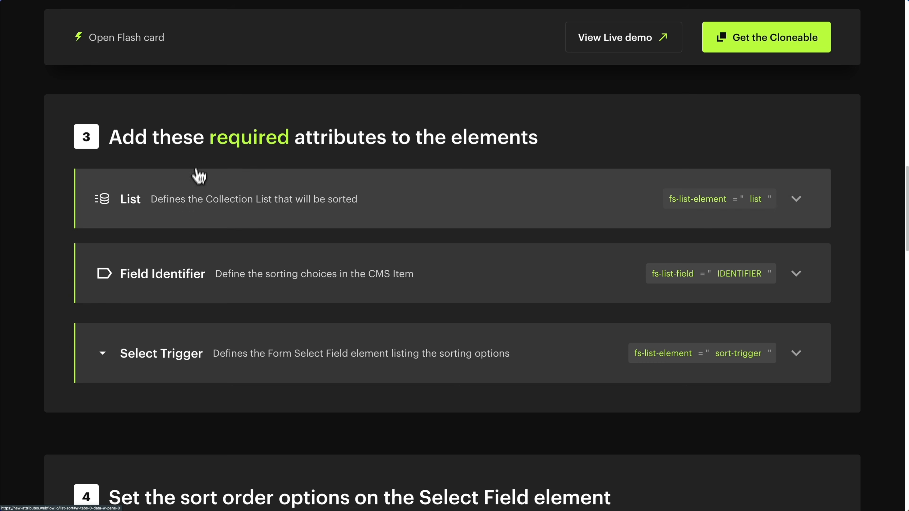
left_click(249, 208)
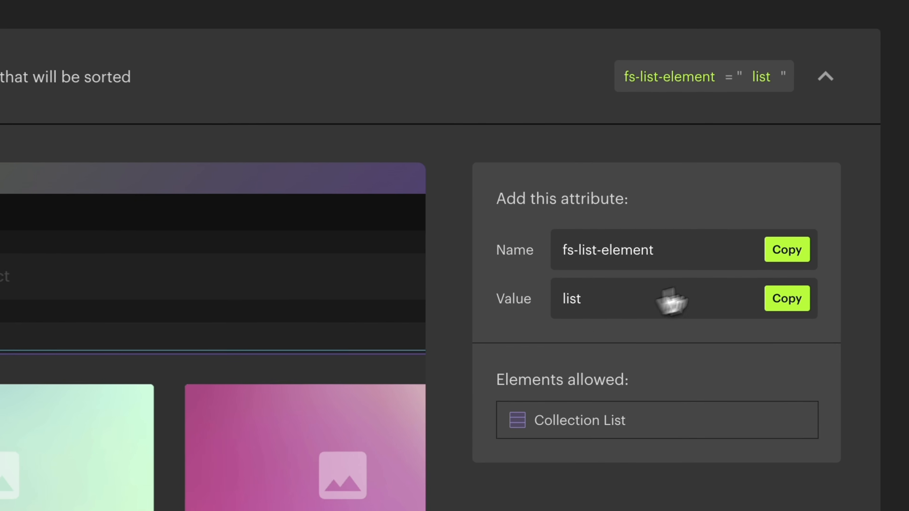
left_click(786, 250)
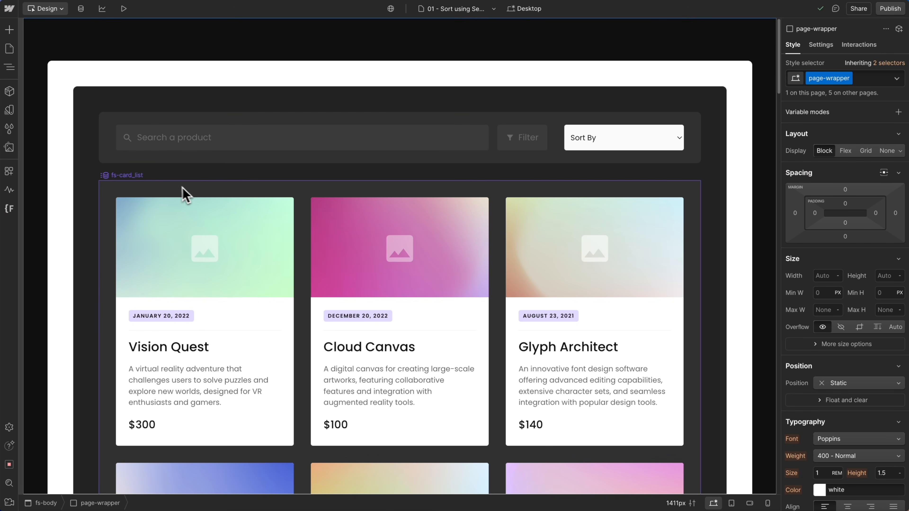
In the Webflow Designer, add the custom attribute fs-list-element with the value list to the fs-card_list Collection List.
left_click(167, 193)
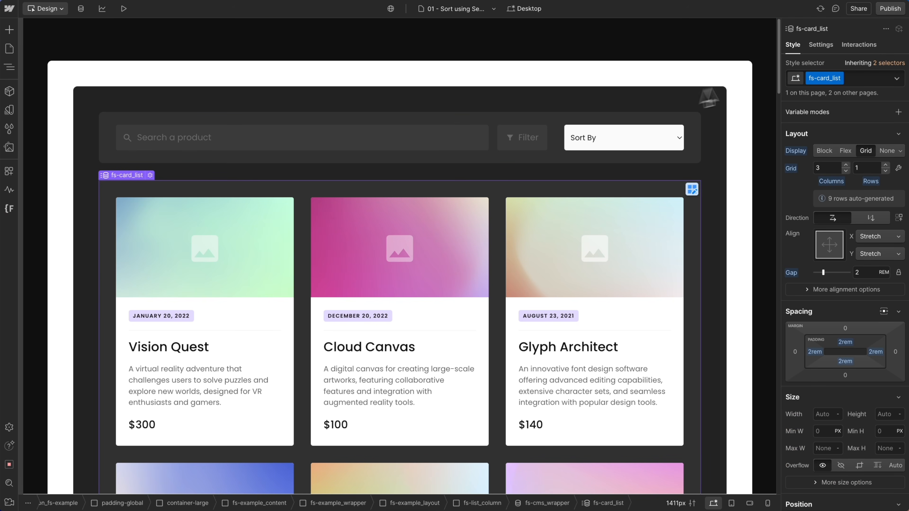
left_click(822, 47)
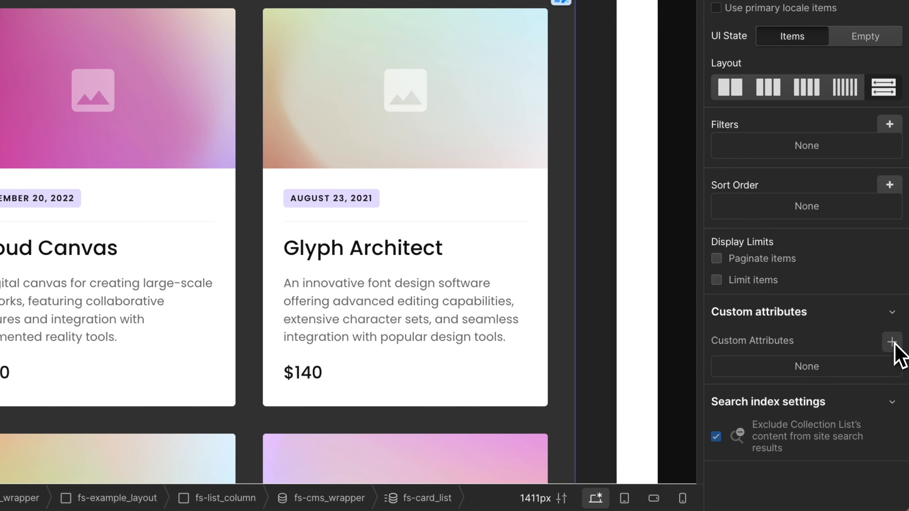
left_click(898, 406)
type("fs-list-element")
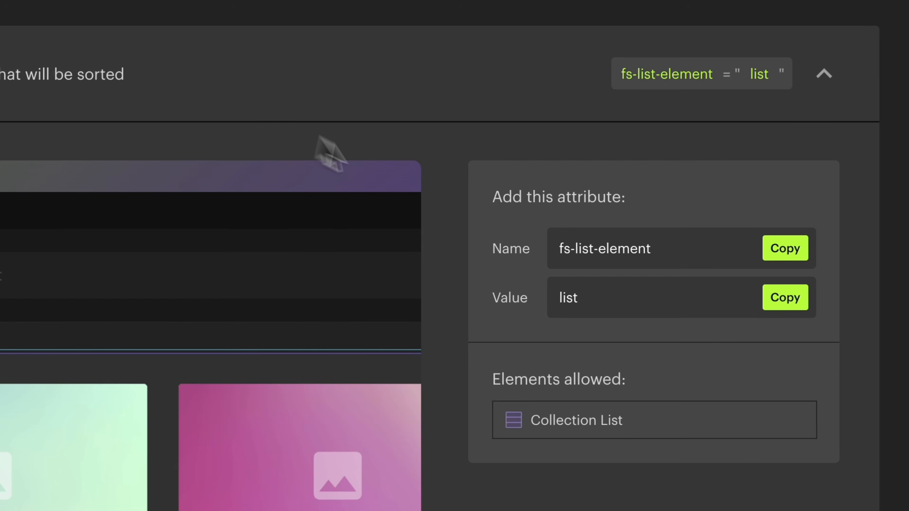
left_click(782, 302)
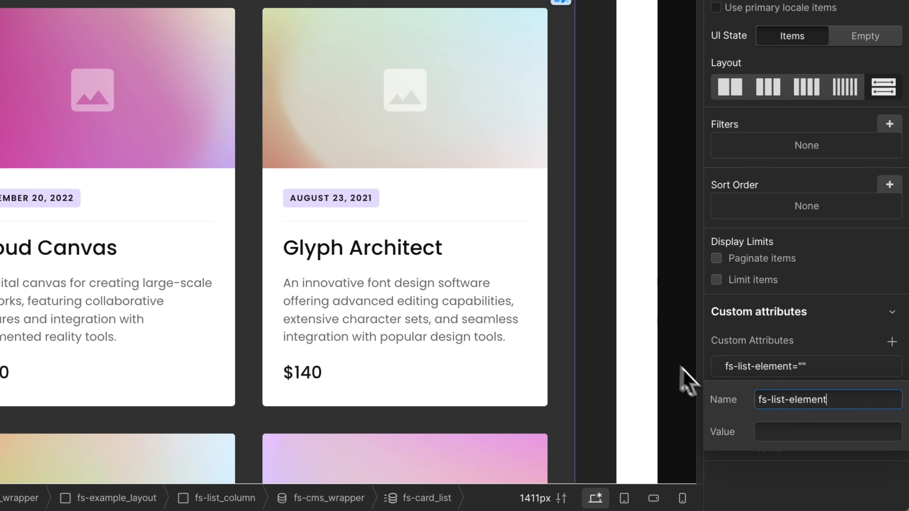
left_click(786, 428)
key("ctrl+v")
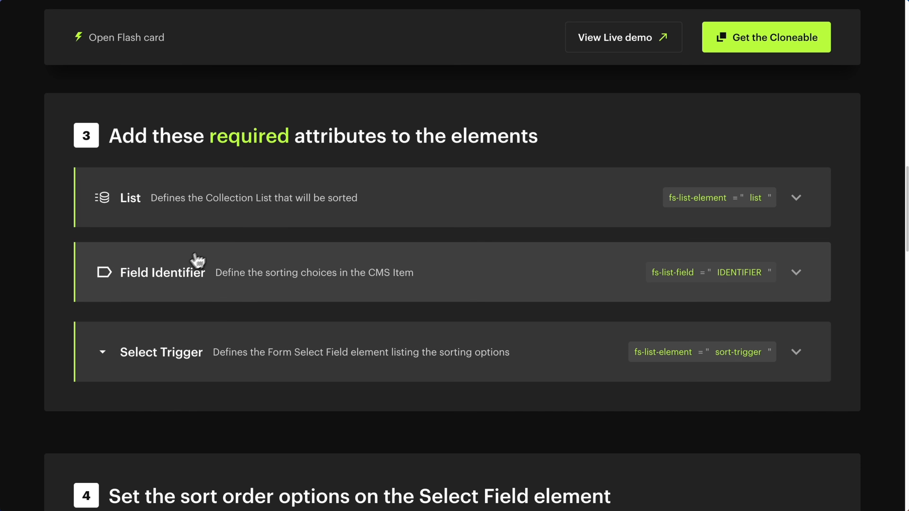
Copy the attribute name from the Field Identifier documentation and add fs-list-field with the value name to the Glyph Architect card title.
left_click(258, 285)
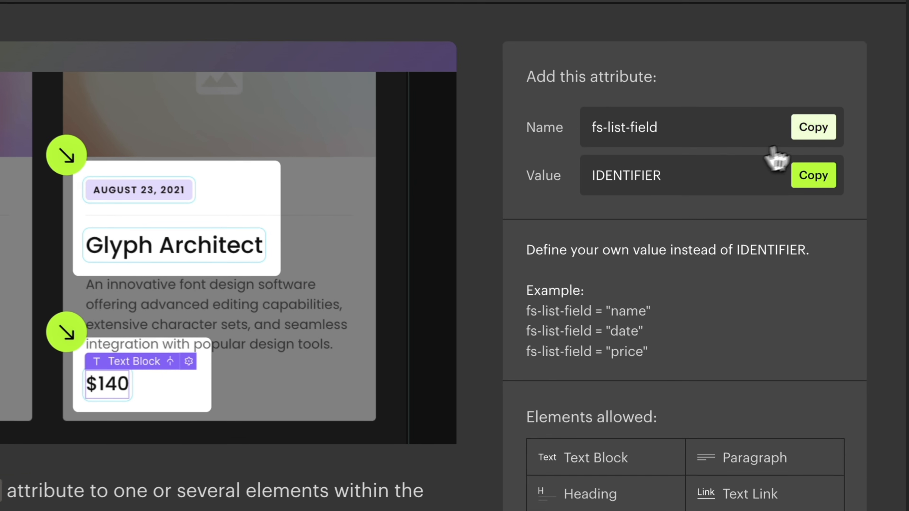
left_click(772, 217)
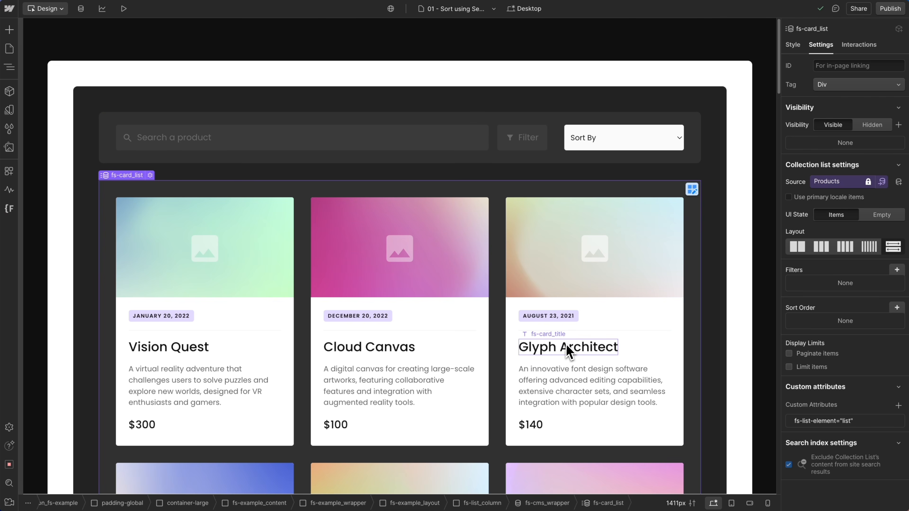
left_click(567, 344)
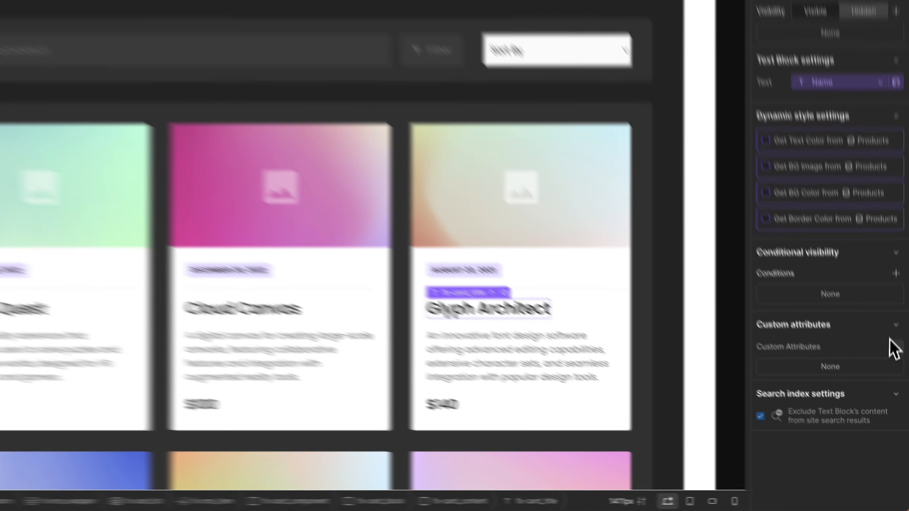
left_click(898, 379)
key("ctrl+v")
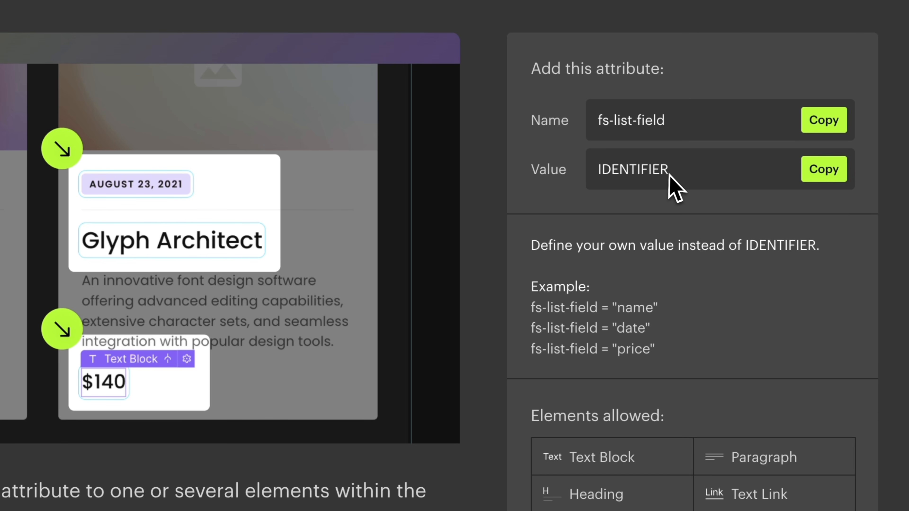
left_click_drag(668, 175, 598, 167)
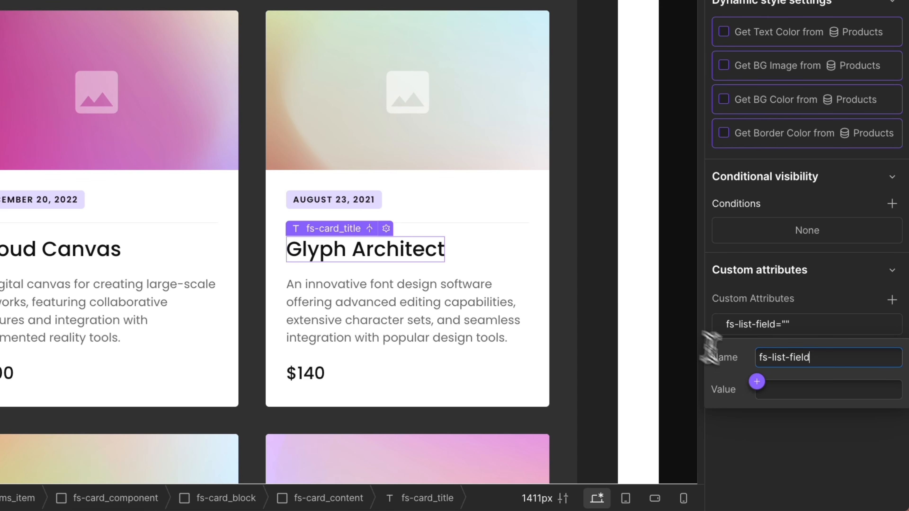
left_click(782, 392)
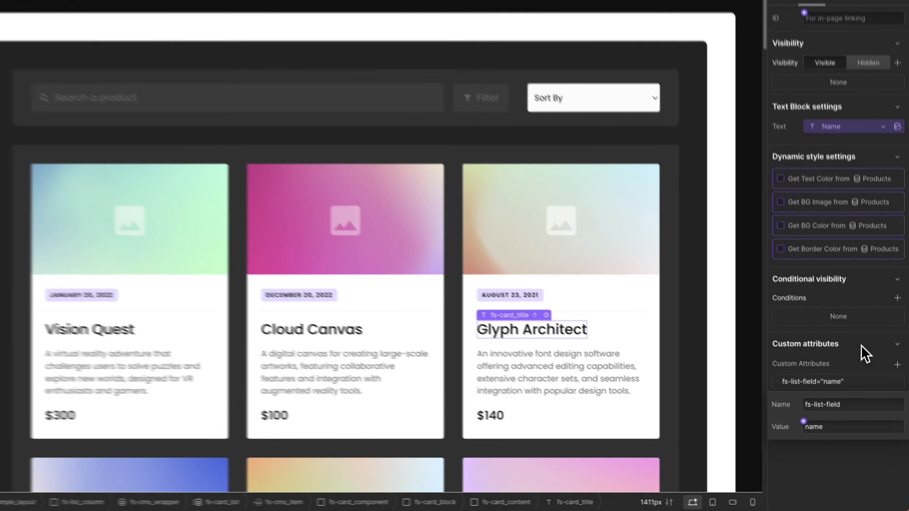
left_click(840, 271)
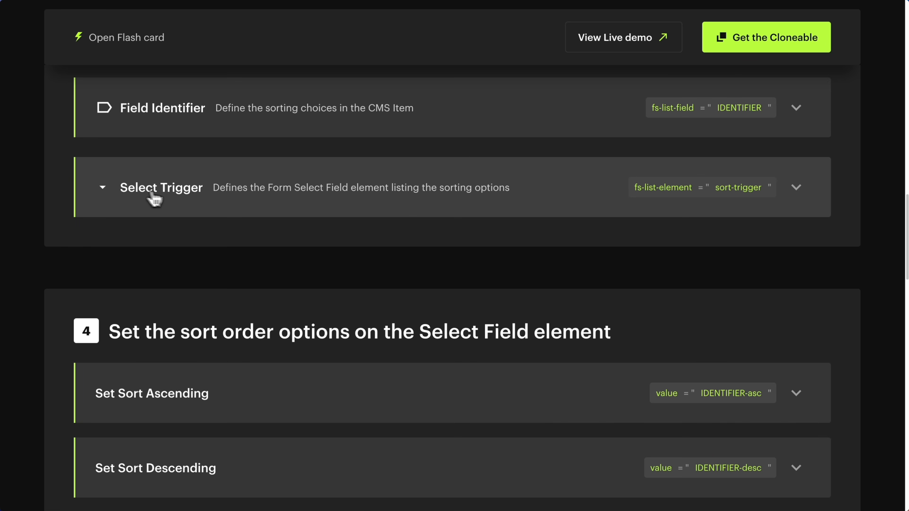
Copy the attribute name from the Select Trigger documentation and add a custom attribute named fs-list-element to the Sort By select field.
left_click(337, 200)
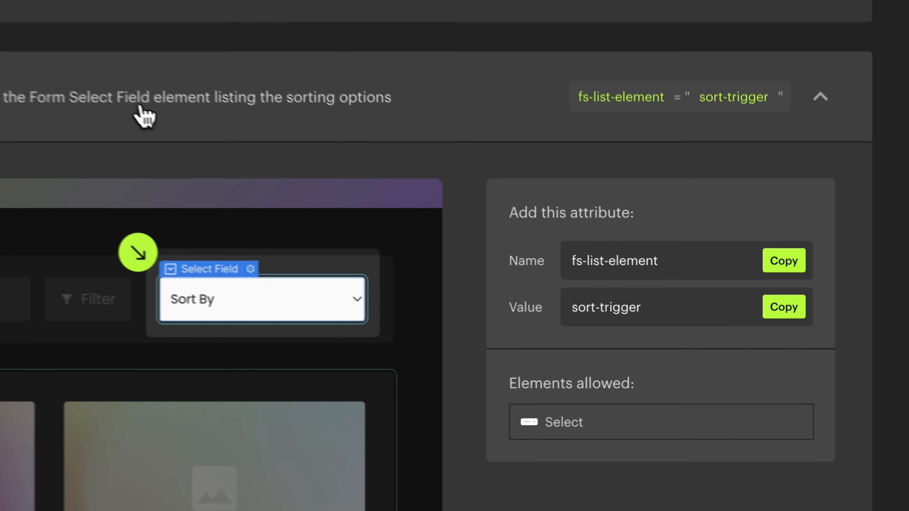
left_click(781, 262)
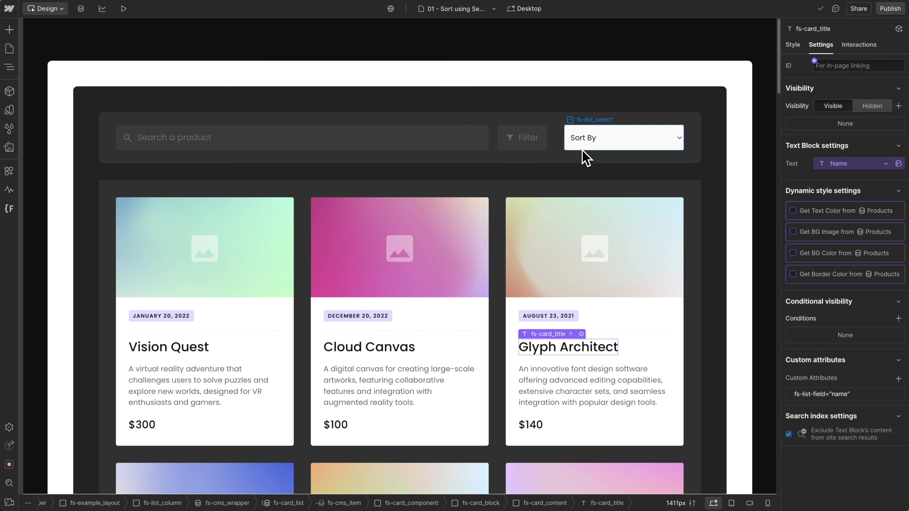
left_click(586, 158)
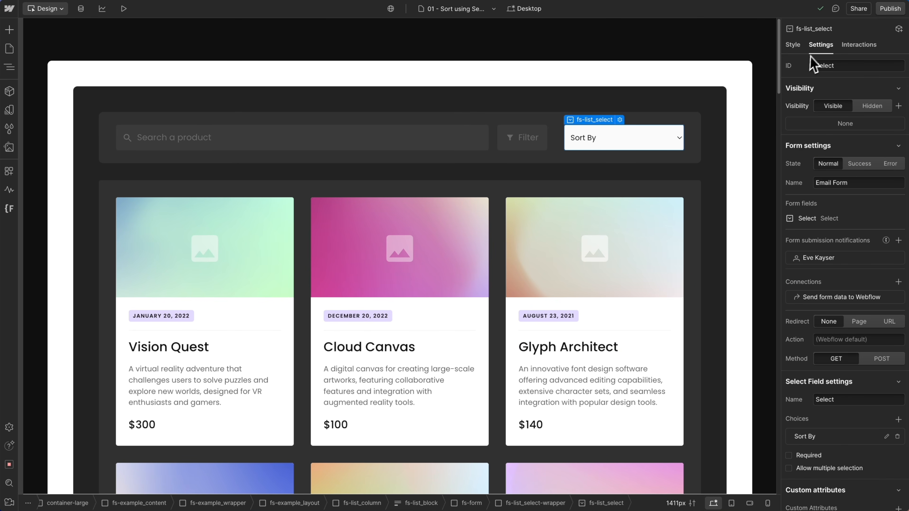
scroll(827, 339, "down", 2)
left_click(899, 449)
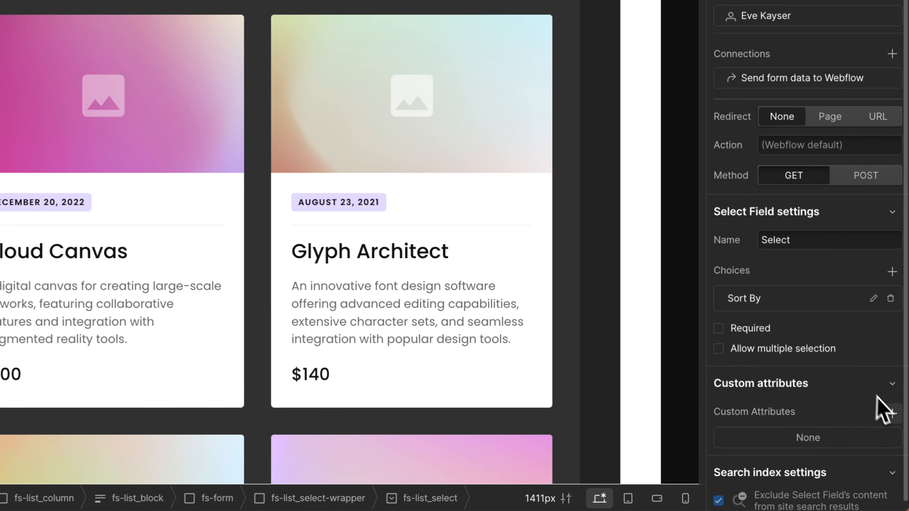
key("ctrl+v")
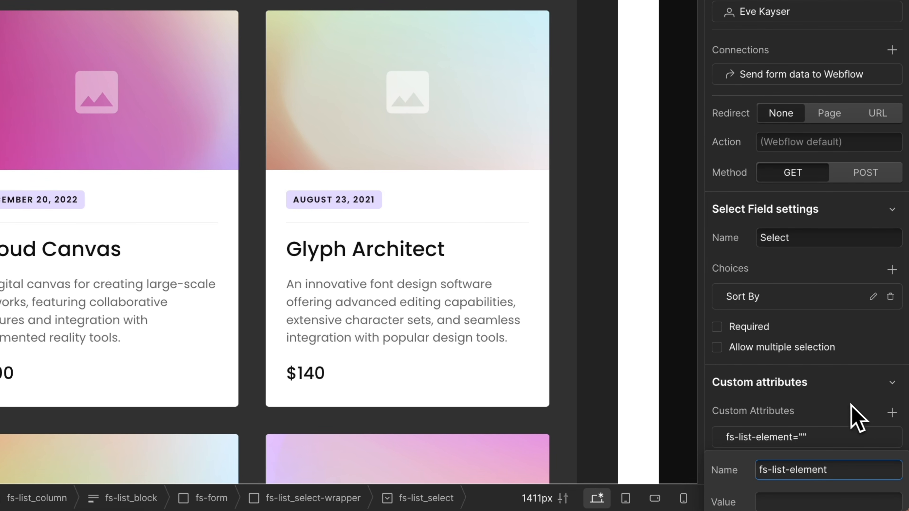
Copy the sort-trigger value from the documentation and enter it as the value of the select field's fs-list-element attribute.
key("ctrl+Tab")
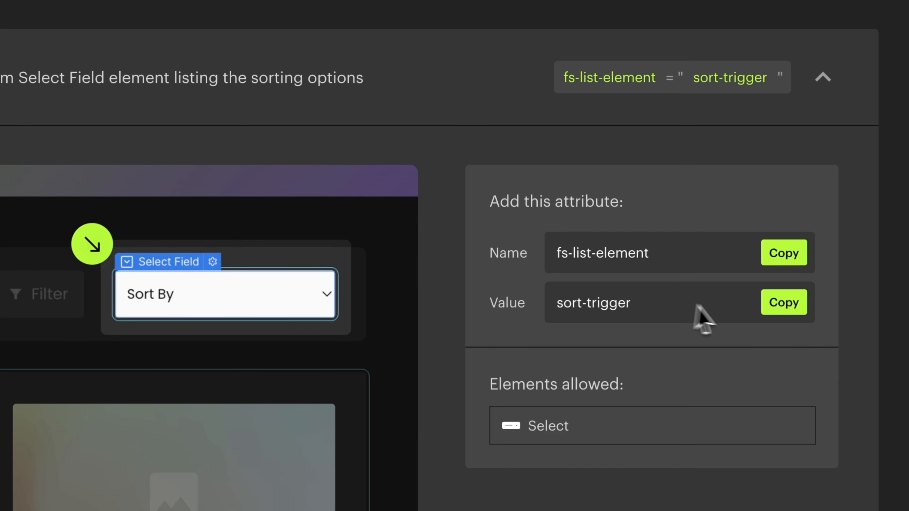
left_click(777, 312)
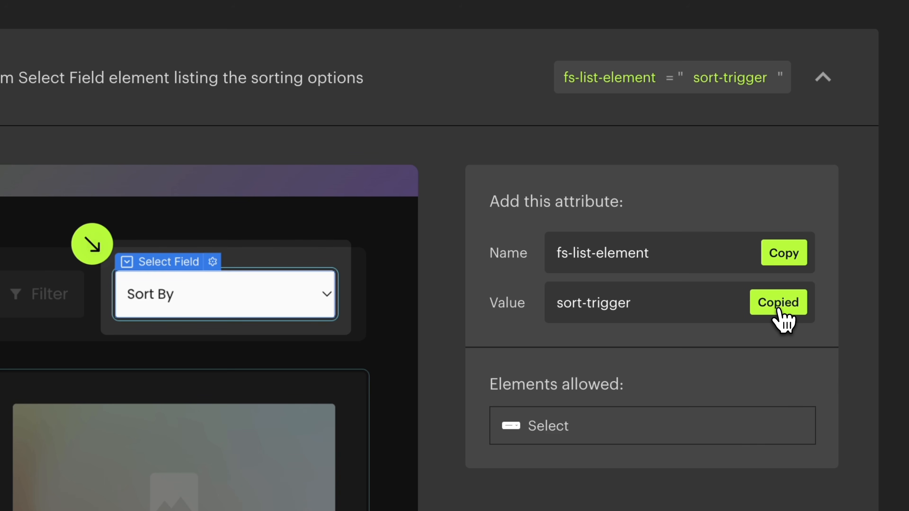
key("ctrl+shift+Tab")
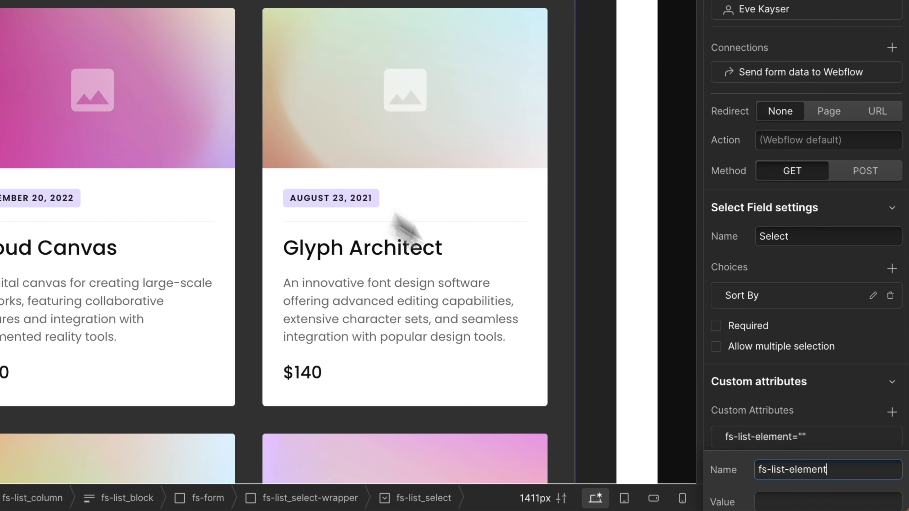
left_click(782, 502)
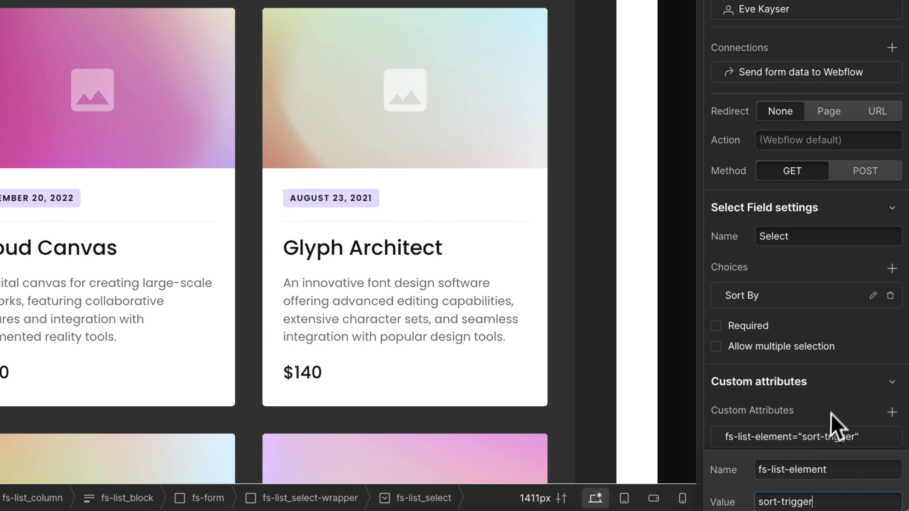
Following the Set Sort Ascending documentation, add a choice Name (A-Z) with the value name-asc to the Sort By select field.
key("ctrl+Tab")
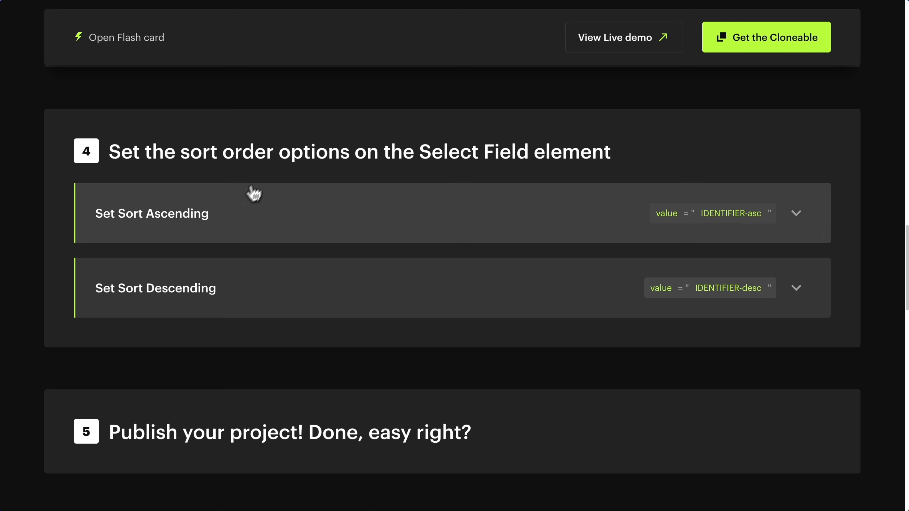
left_click(284, 225)
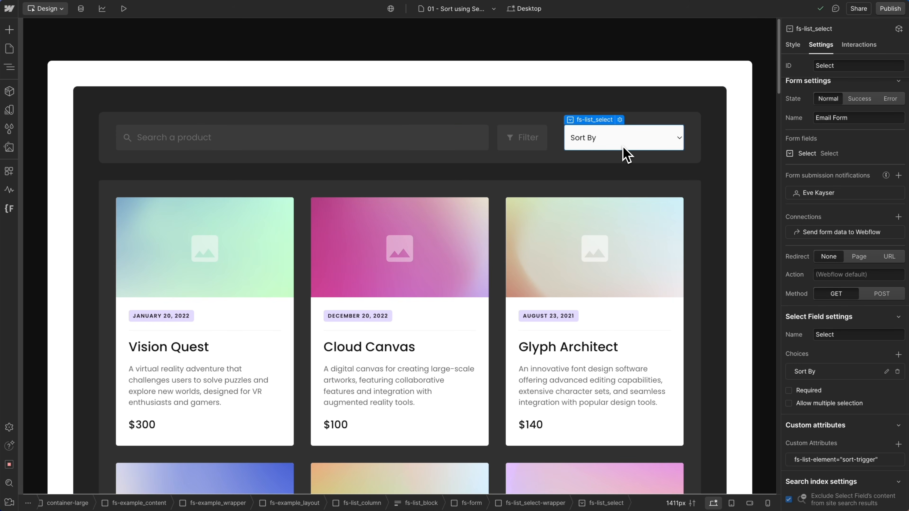
left_click(898, 355)
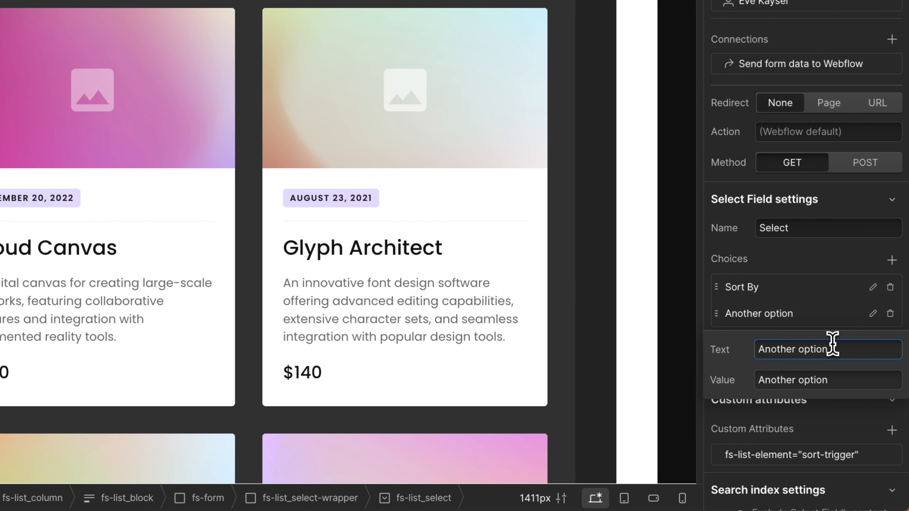
triple_click(833, 345)
type("Name (A-Z")
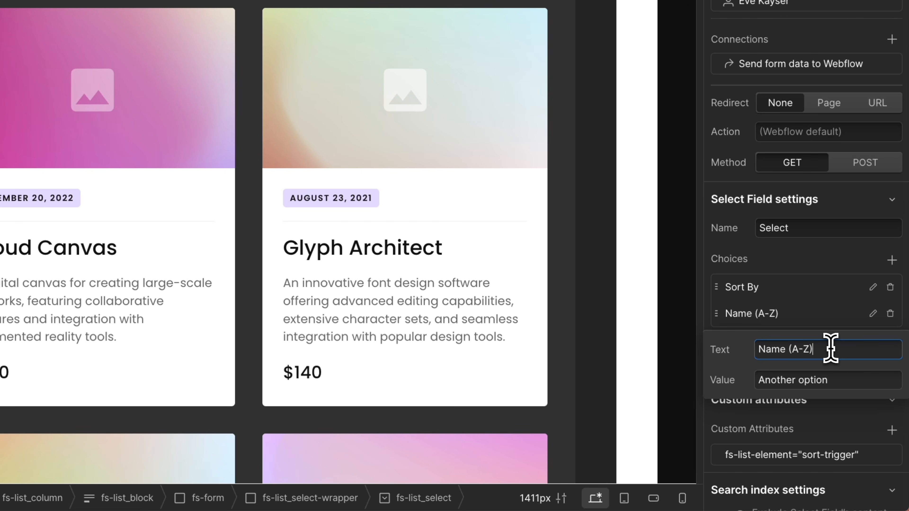
triple_click(828, 379)
key("BackSpace")
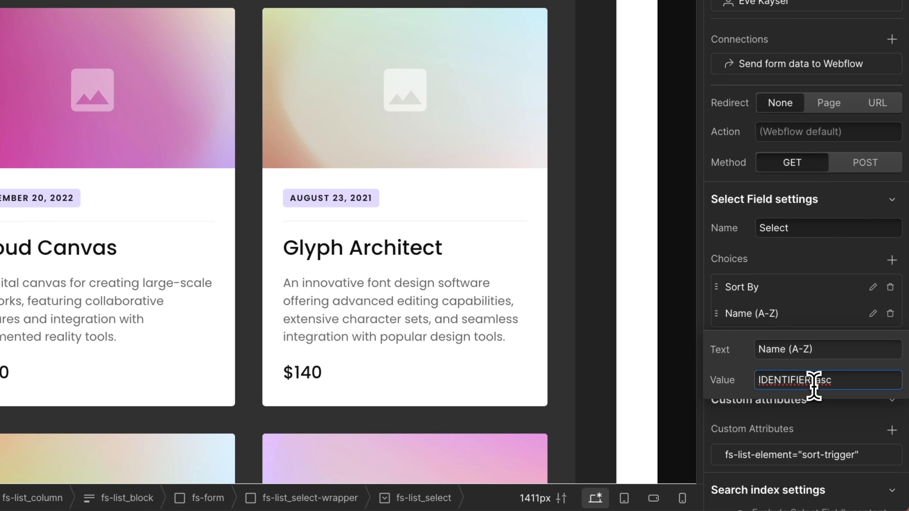
left_click_drag(811, 381, 759, 379)
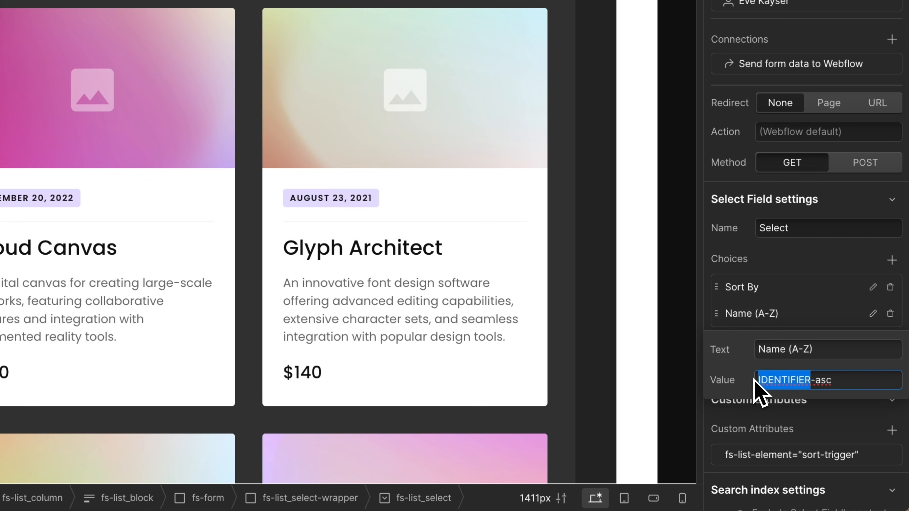
type("name")
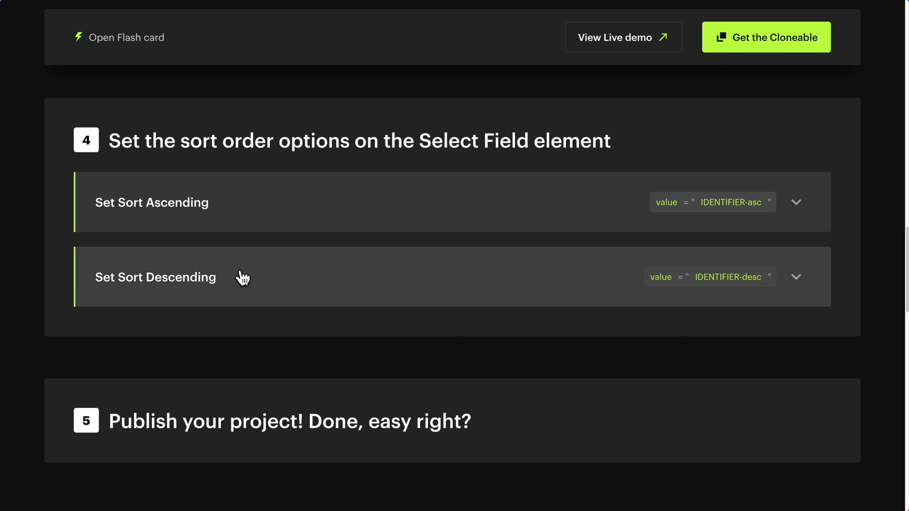
Consult the Set Sort Descending documentation and add a choice with the text Name (Z-A) to the Sort By select field.
left_click(243, 278)
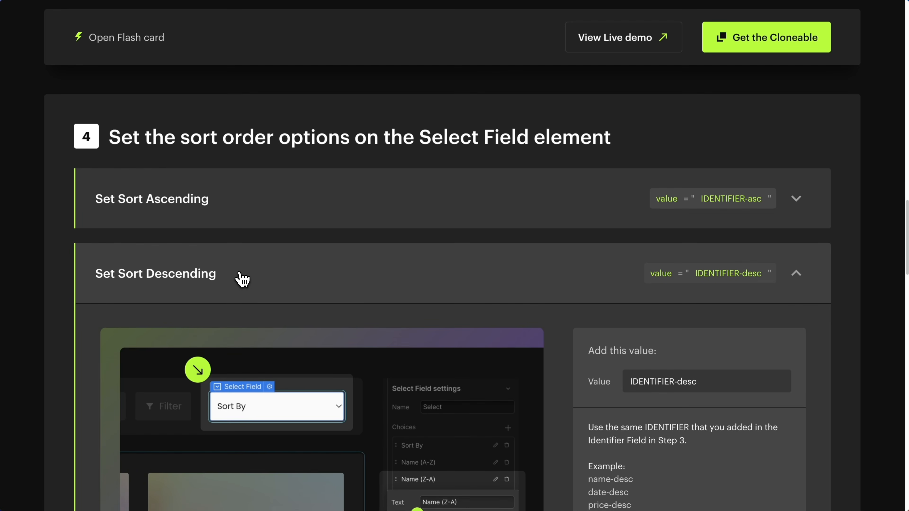
scroll(242, 278, "down", 3)
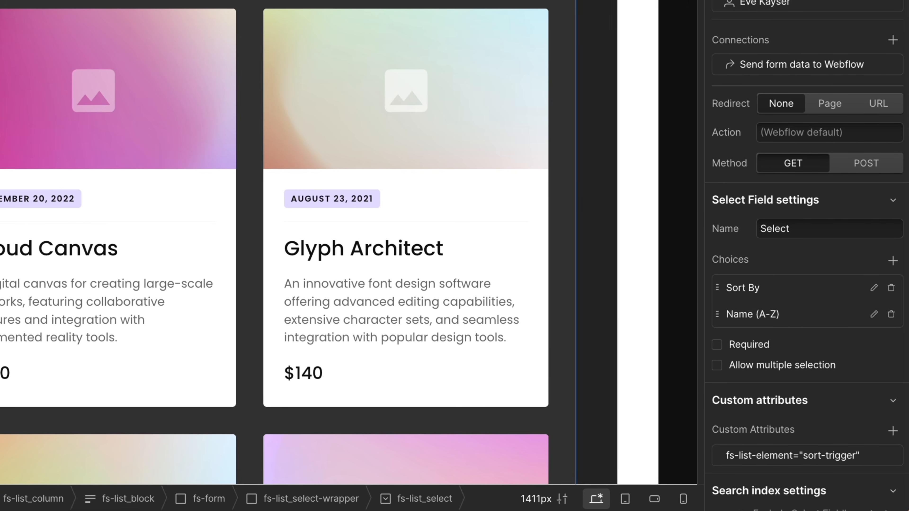
left_click(892, 260)
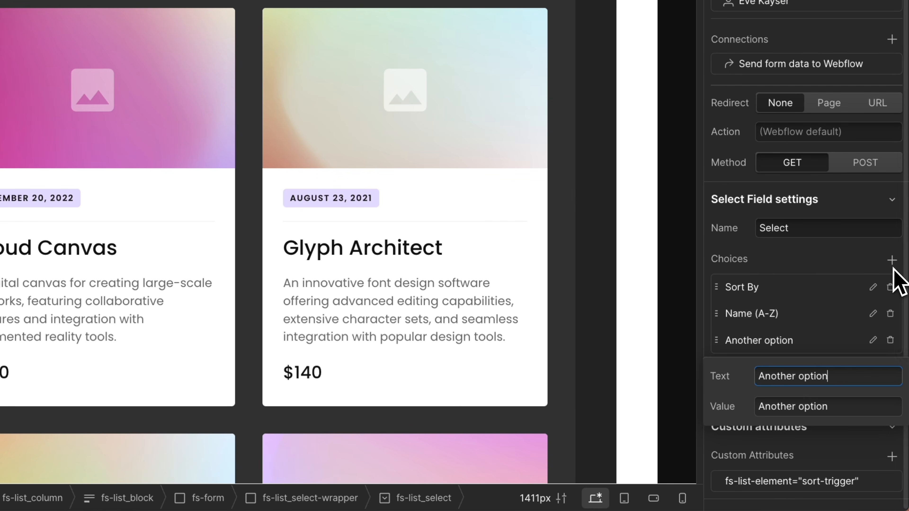
double_click(847, 375)
key("ctrl+a")
type("Nam")
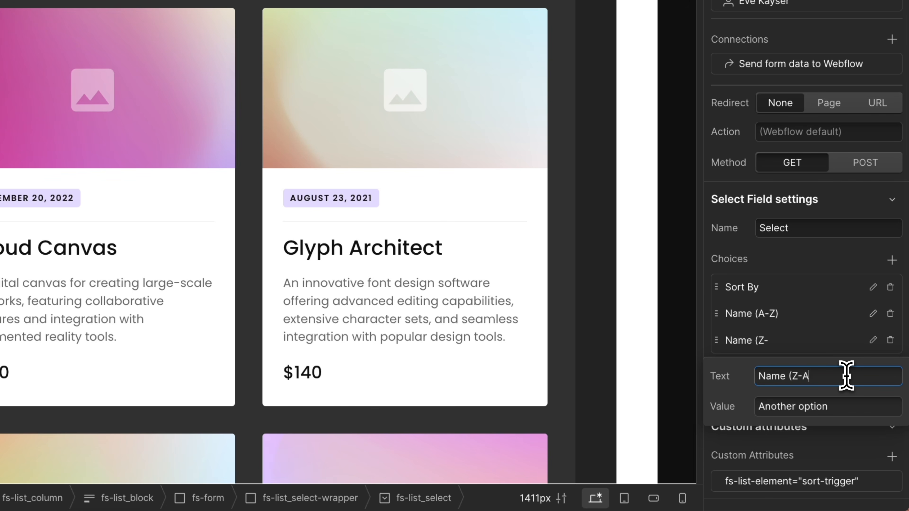
key("Tab")
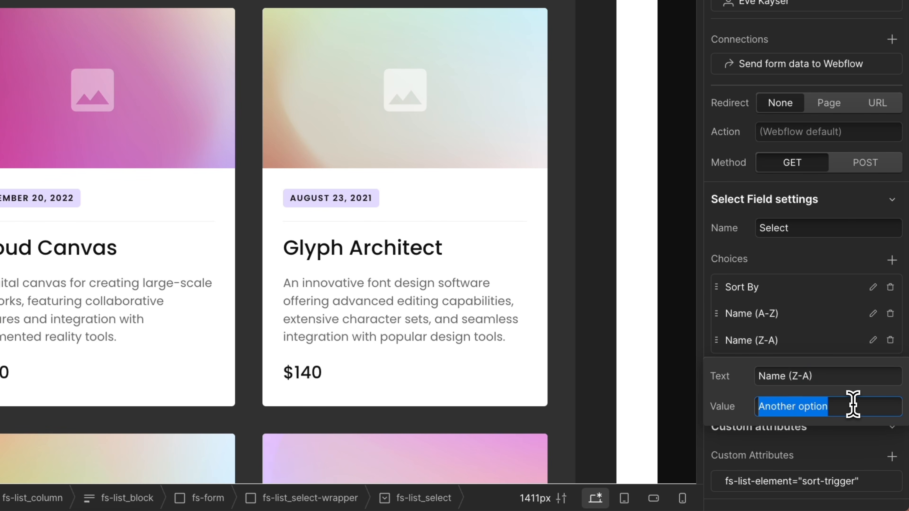
Set the value of the Name (Z-A) choice to name-desc, replacing the IDENTIFIER placeholder with name.
type("IDENTIFIER-desc")
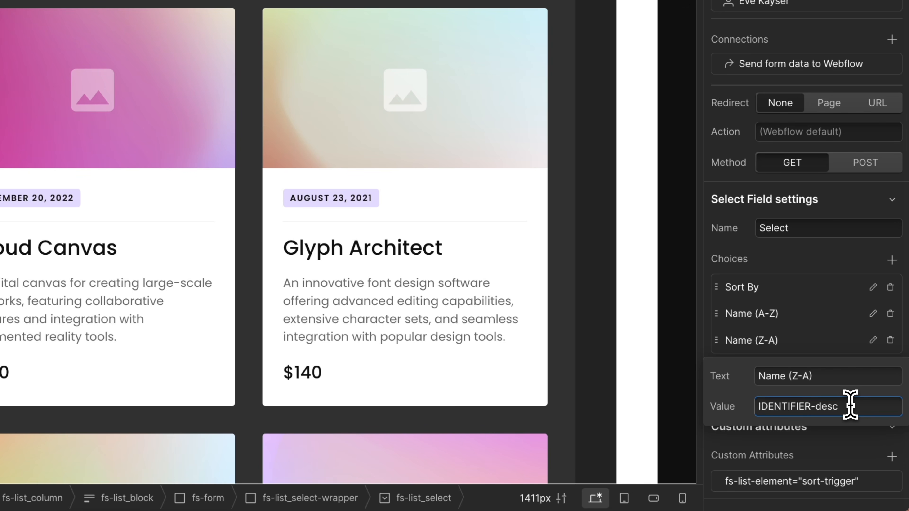
left_click_drag(811, 407, 757, 409)
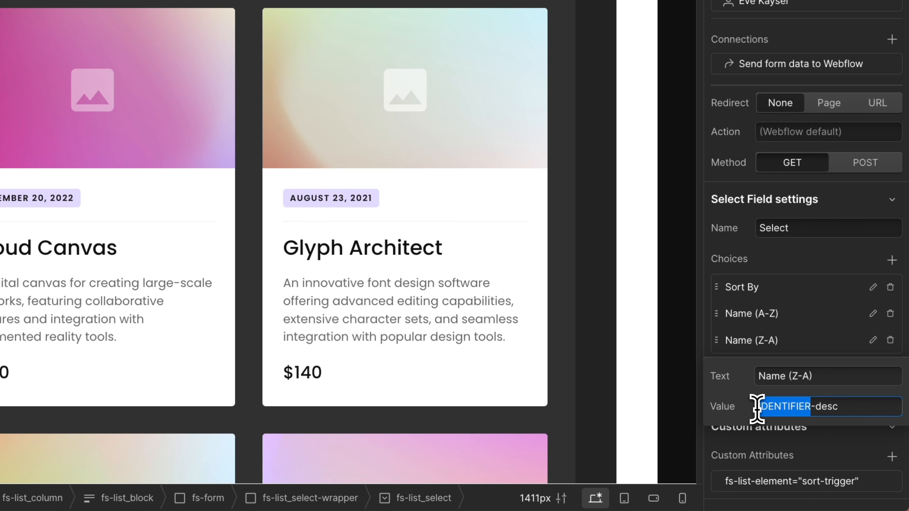
type("n")
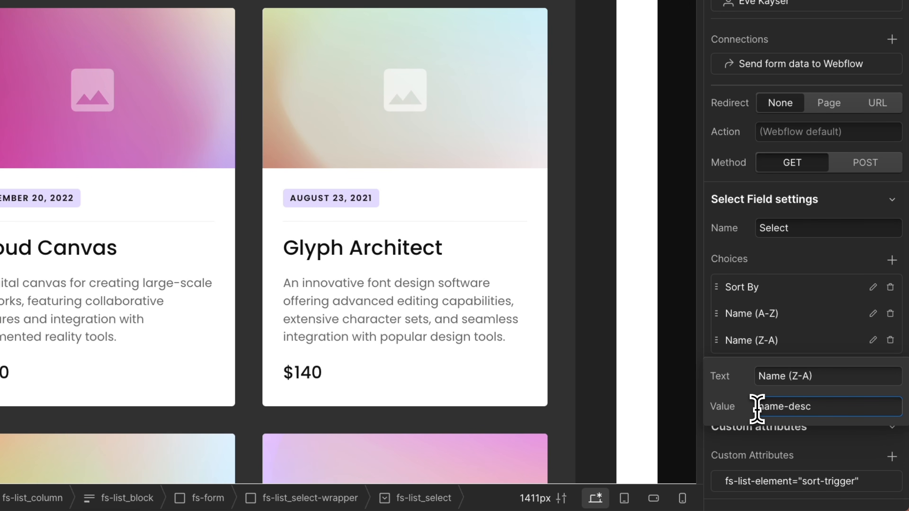
type("ame")
key("Return")
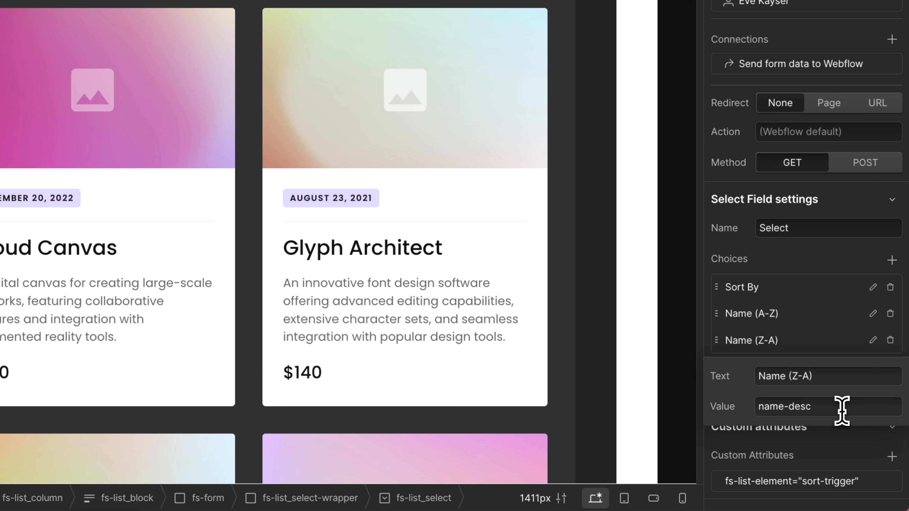
Publish the project to the selected staging domain and open the published staging page.
left_click(411, 259)
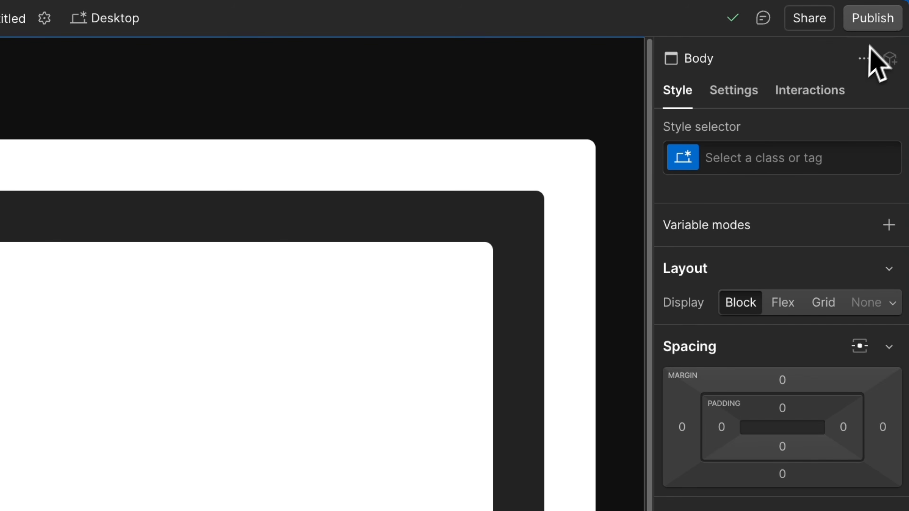
left_click(870, 23)
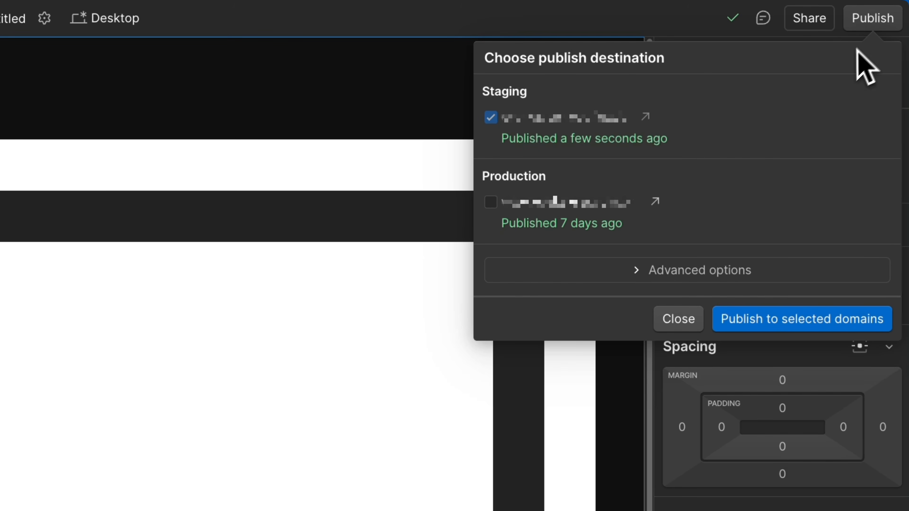
left_click(779, 320)
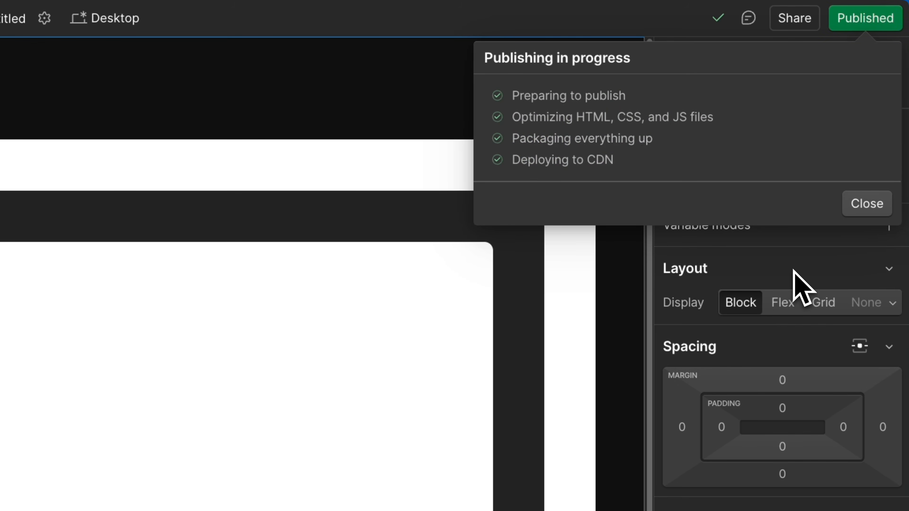
left_click(646, 117)
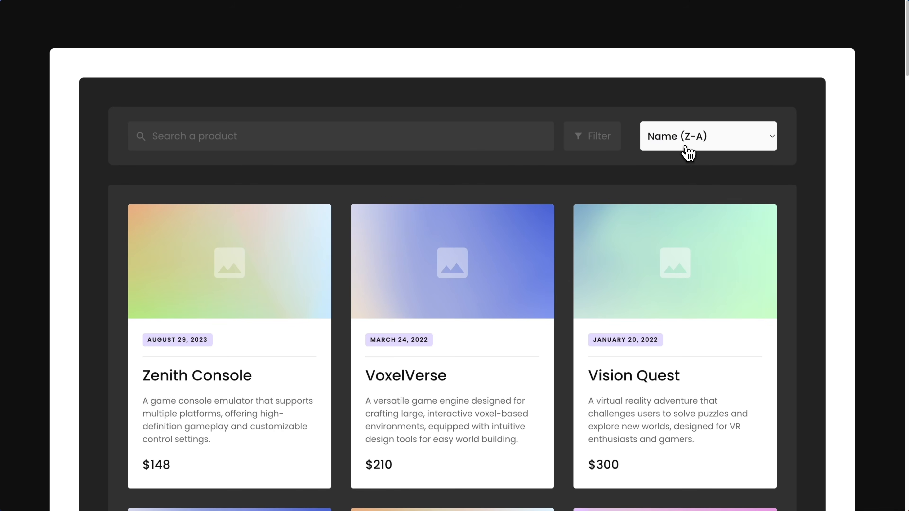
Test the published product list's sorting with the Name (A-Z) and Name (Z-A) choices.
left_click(684, 141)
left_click(684, 131)
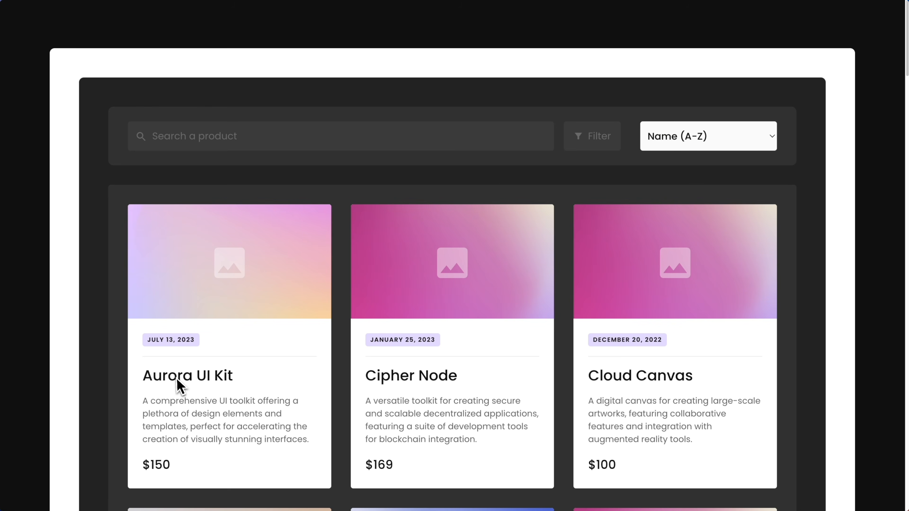
left_click(702, 143)
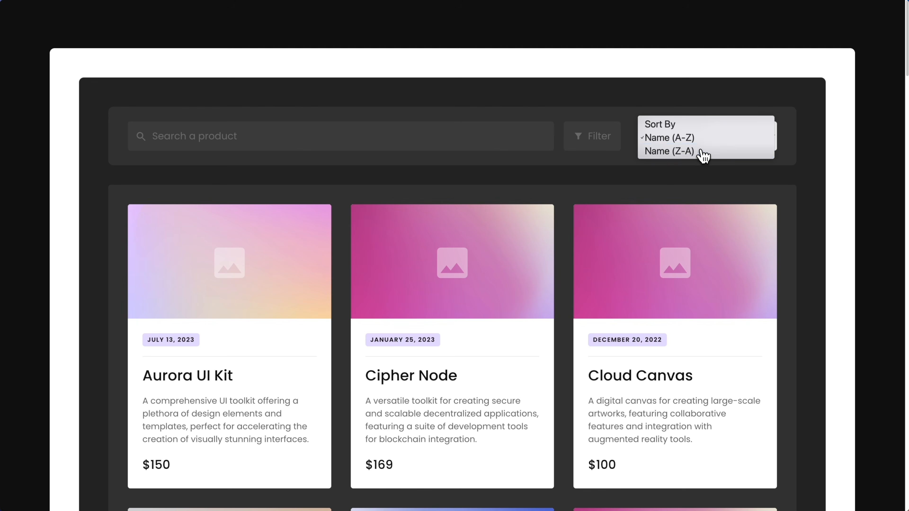
left_click(703, 150)
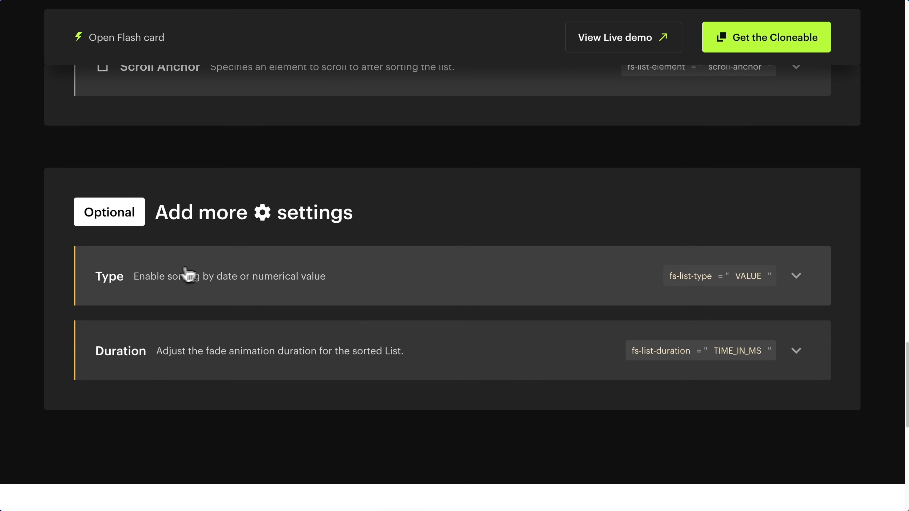
Review the optional Type setting in the documentation for both the Date and Number values.
left_click(310, 287)
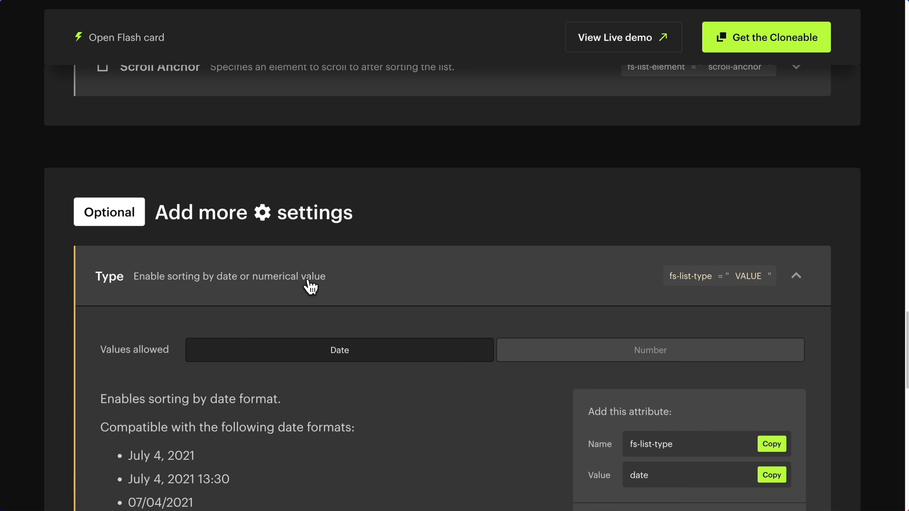
scroll(311, 287, "down", 2)
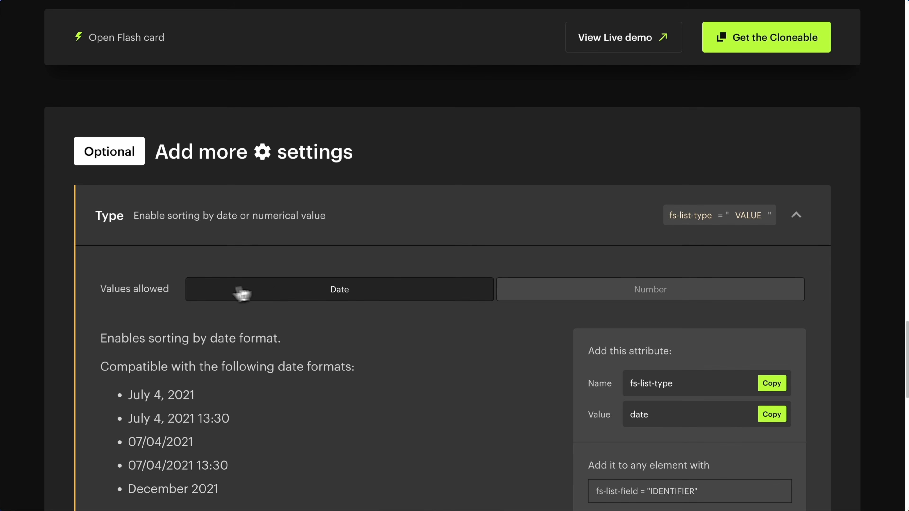
left_click(633, 297)
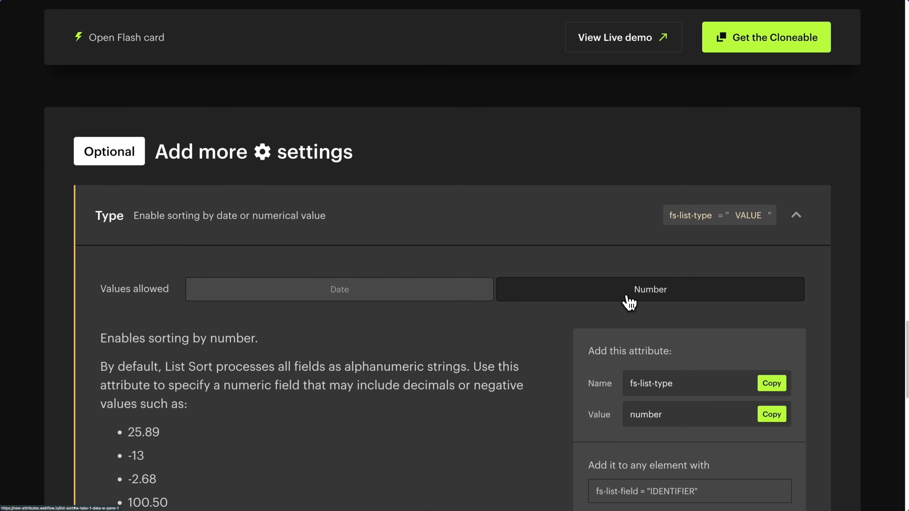
left_click(396, 229)
scroll(383, 240, "up", 4)
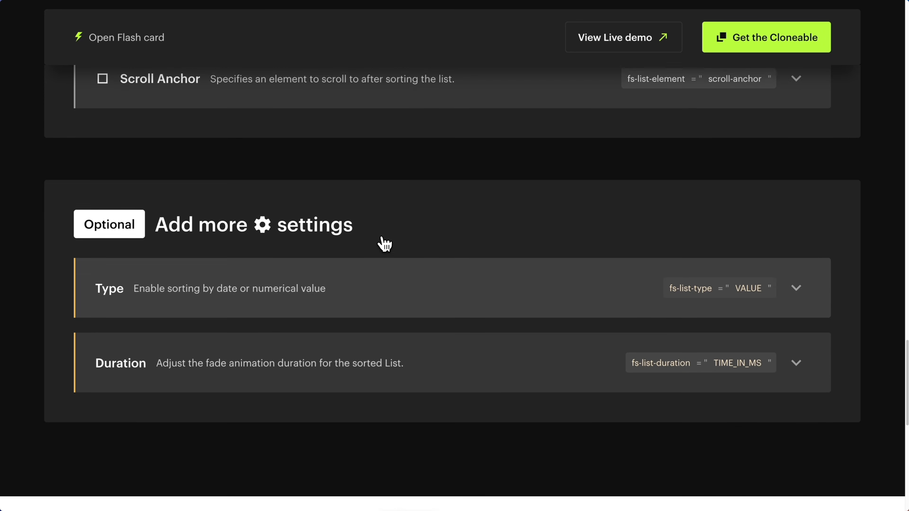
Choose Buttons as the sorting trigger in the documentation and copy the List attribute name fs-list-element.
scroll(385, 246, "up", 2)
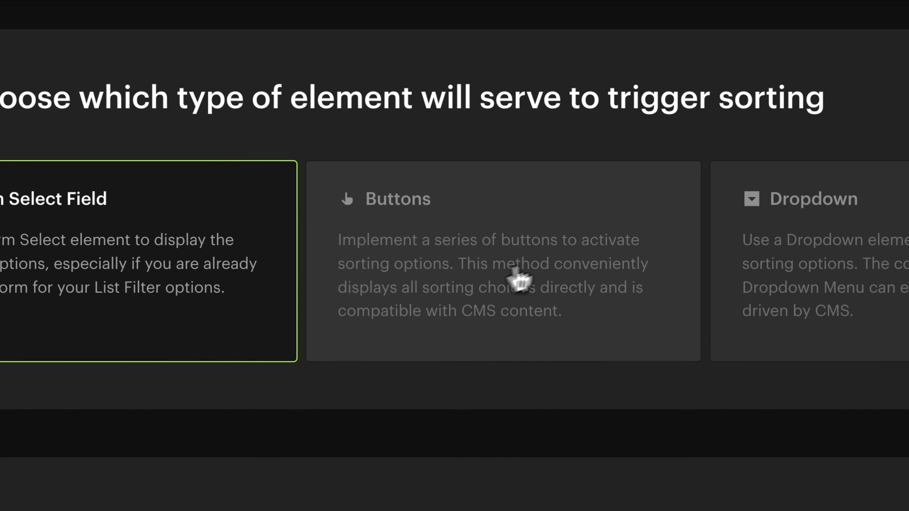
left_click(463, 215)
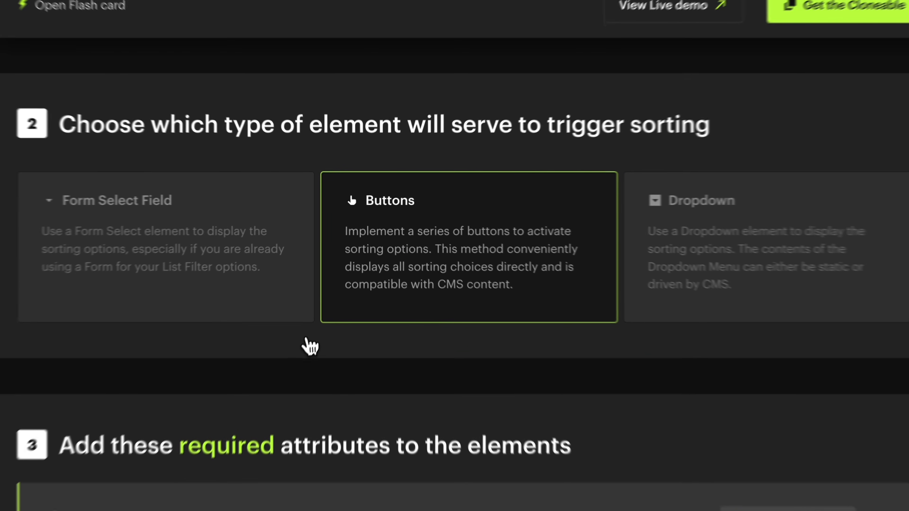
scroll(311, 330, "down", 6)
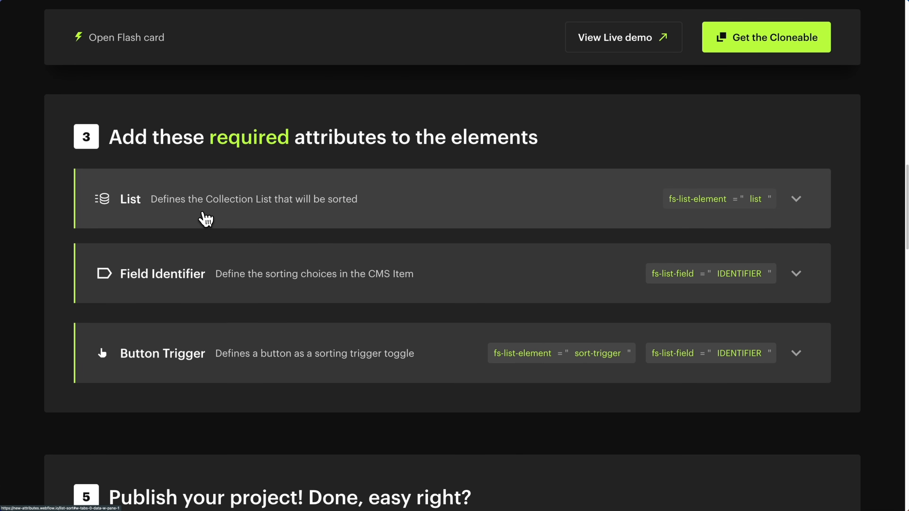
left_click(203, 214)
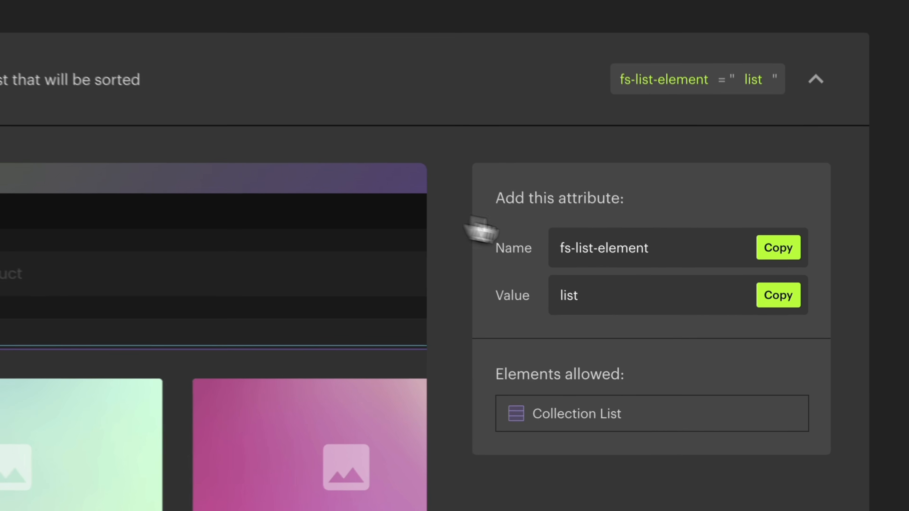
left_click(771, 248)
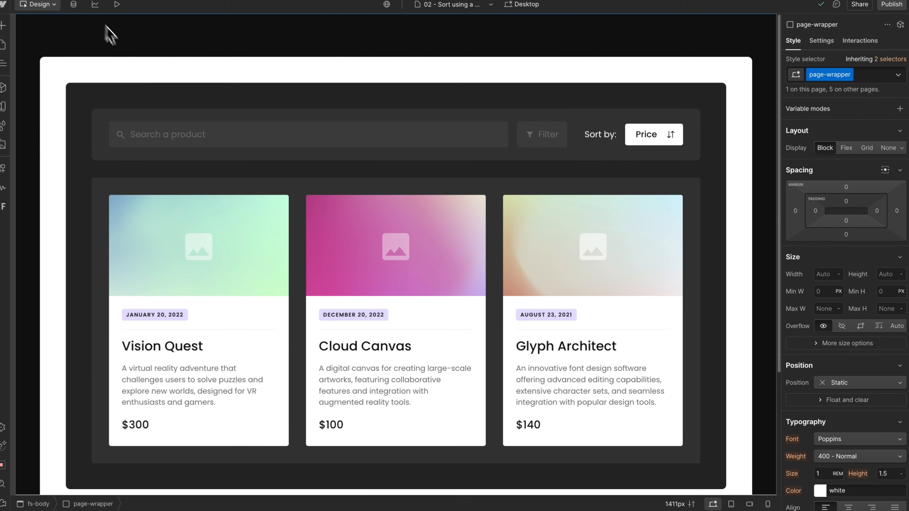
Add a custom attribute named fs-list-element to the fs-card_list collection list on the button-sorting page in Webflow.
left_click(268, 193)
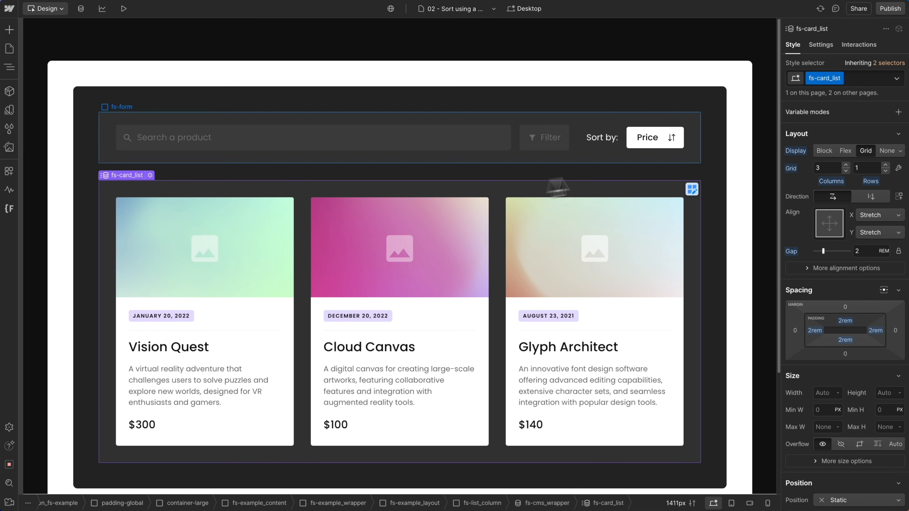
left_click(819, 47)
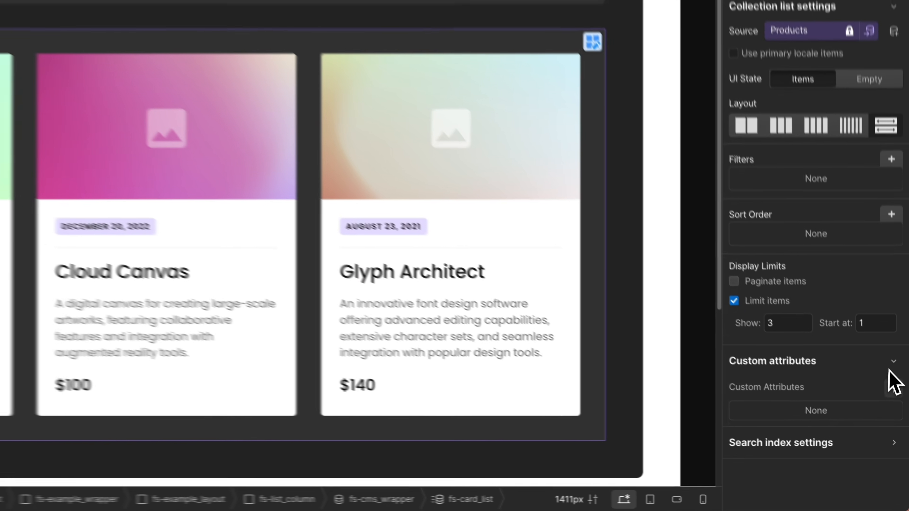
left_click(899, 426)
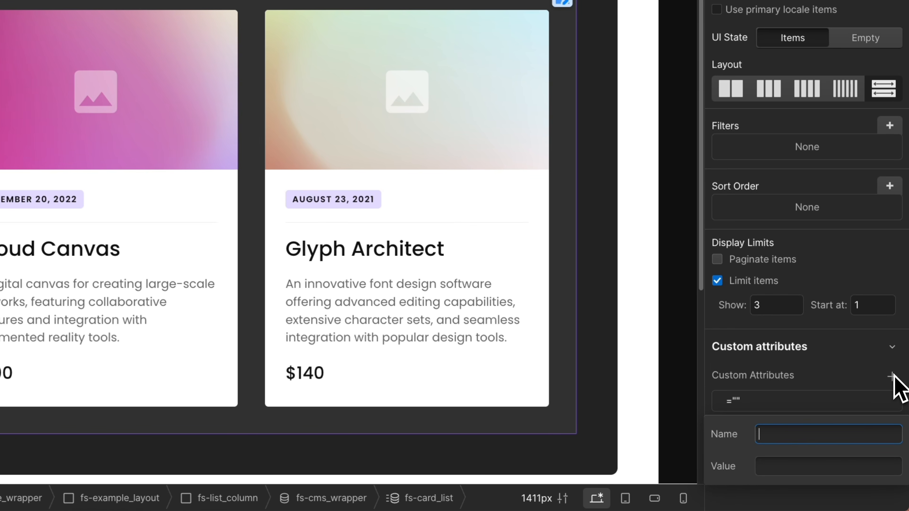
key("ctrl+v")
Copy the value list from the List documentation and enter it as the collection list's fs-list-element value.
key("super+Tab")
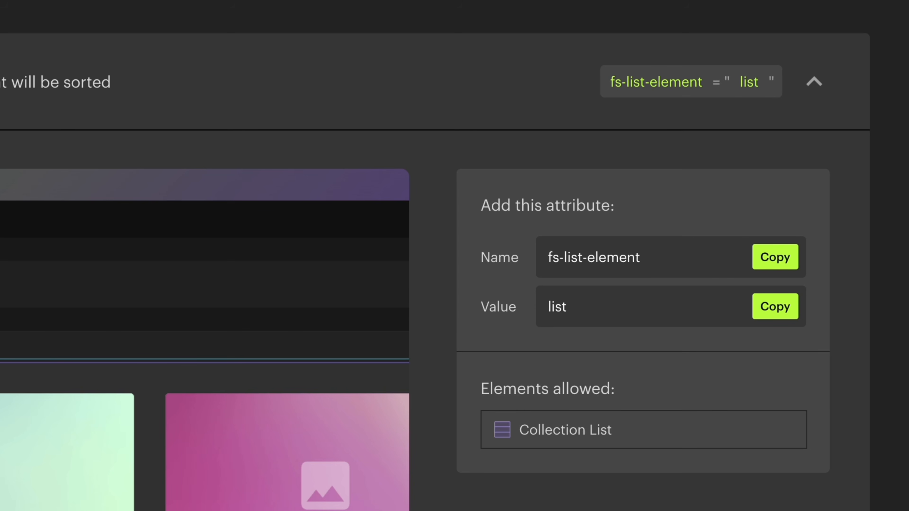
left_click(770, 312)
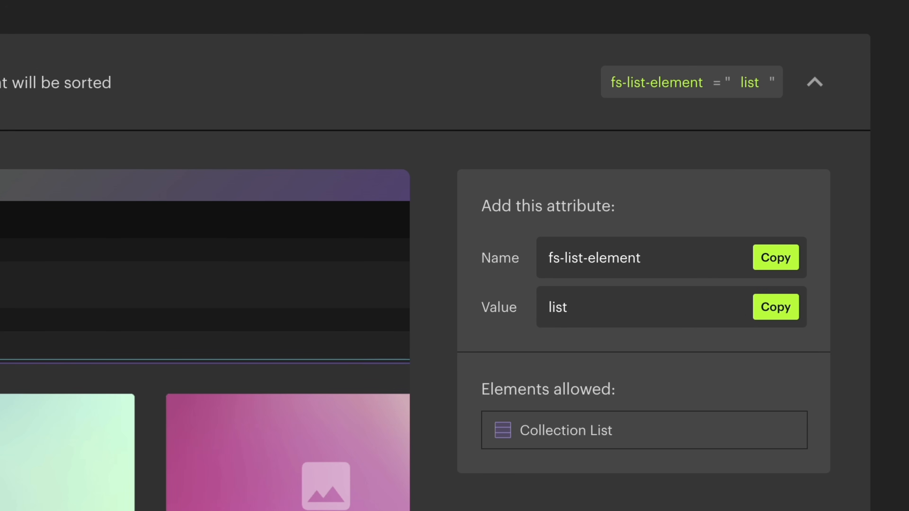
key("super+Tab")
left_click(802, 468)
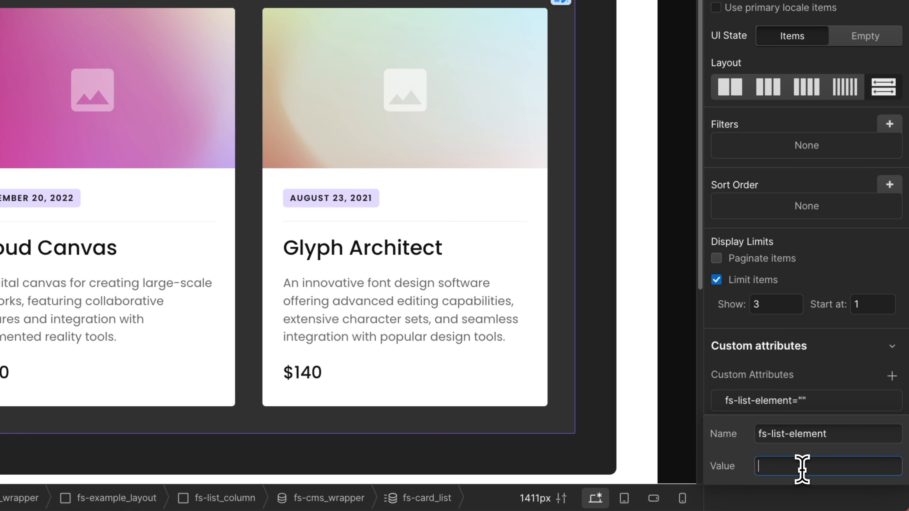
key("Return")
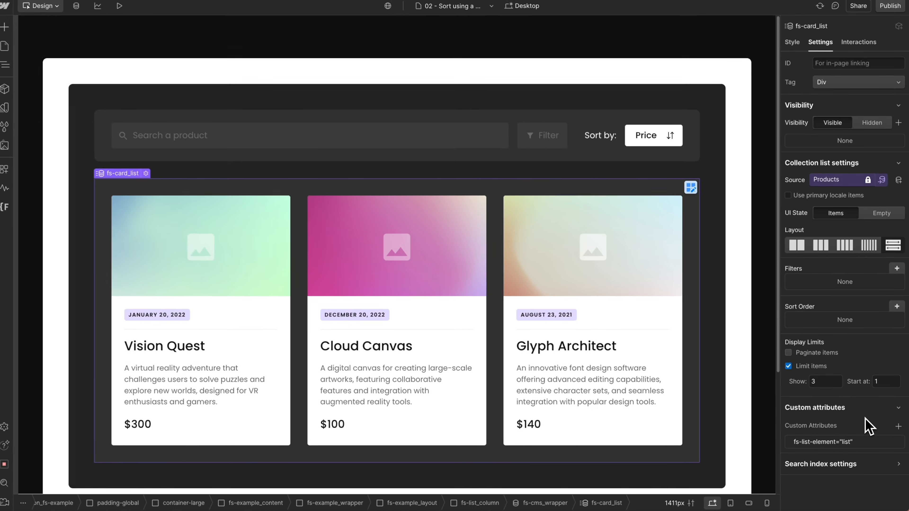
Open the Field Identifier section in the documentation and copy its attribute name fs-list-field.
key("super+Tab")
left_click(179, 275)
scroll(186, 274, "down", 5)
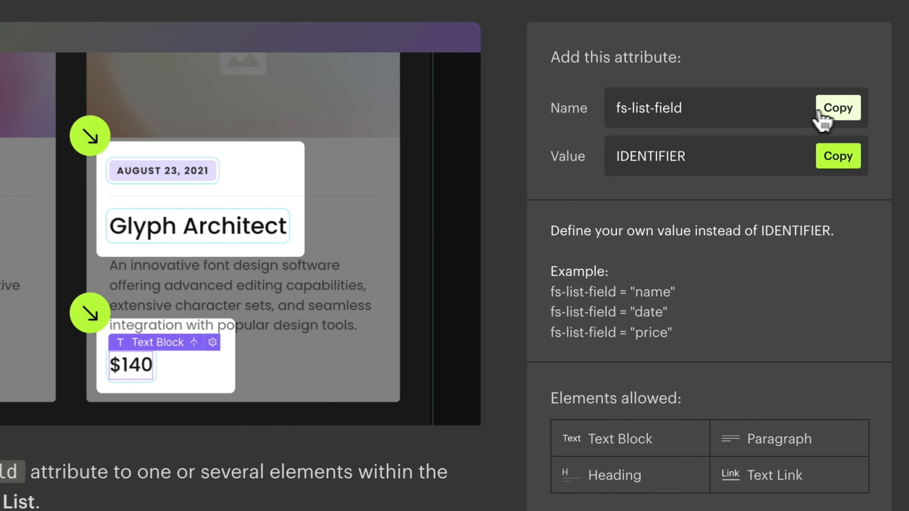
left_click(770, 219)
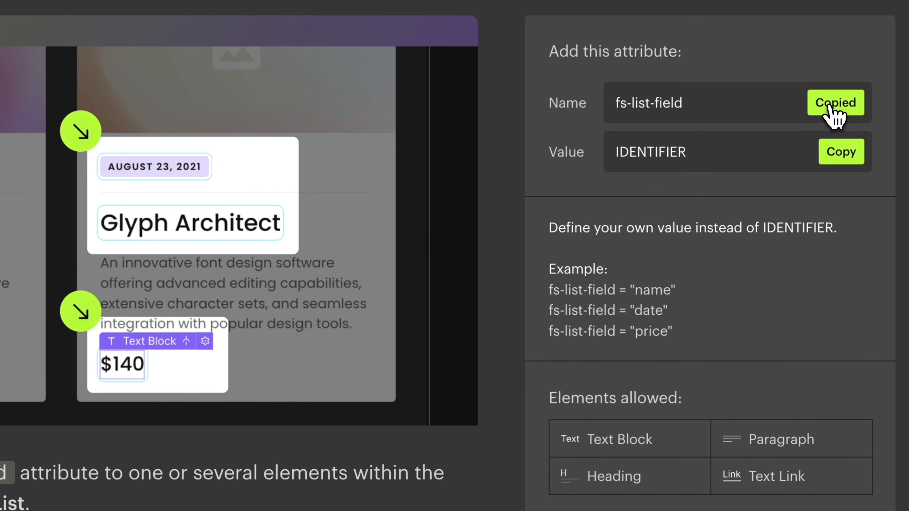
Add a custom attribute fs-list-field with the value price to the fs-card_price text block in Webflow.
key("super+Tab")
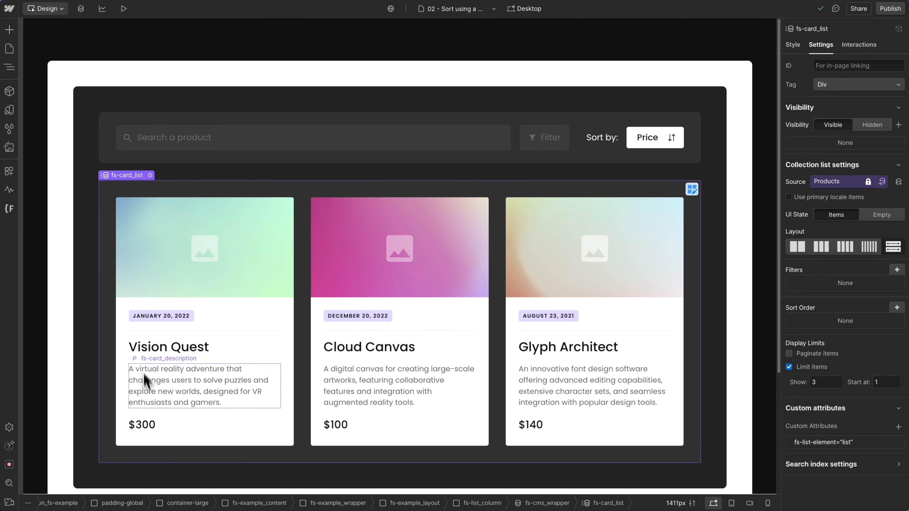
left_click(150, 432)
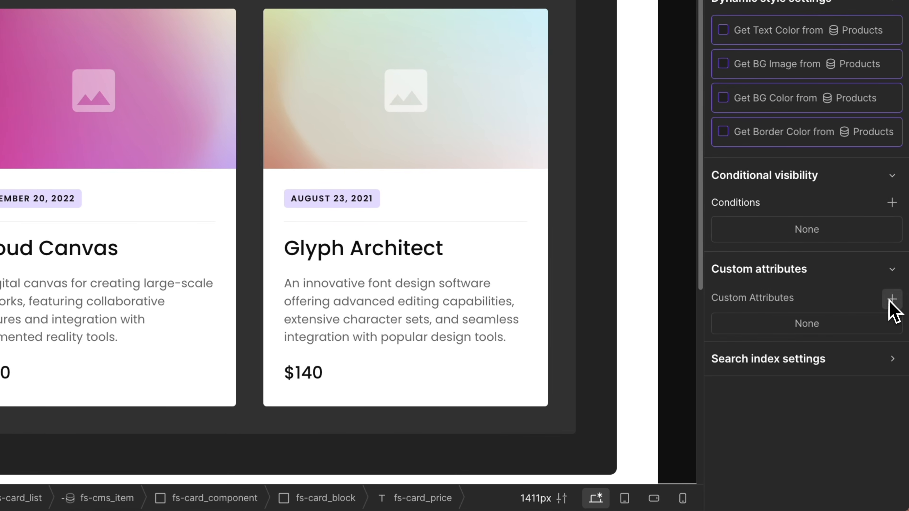
left_click(899, 378)
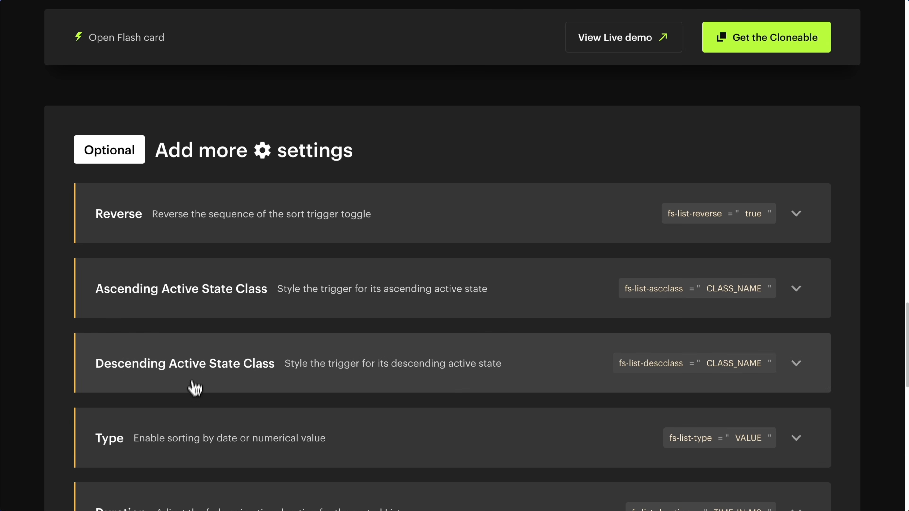
Open the optional Type setting in the documentation, choose the Number value, and copy the attribute name fs-list-type.
left_click(192, 422)
scroll(190, 424, "down", 1)
scroll(189, 424, "down", 6)
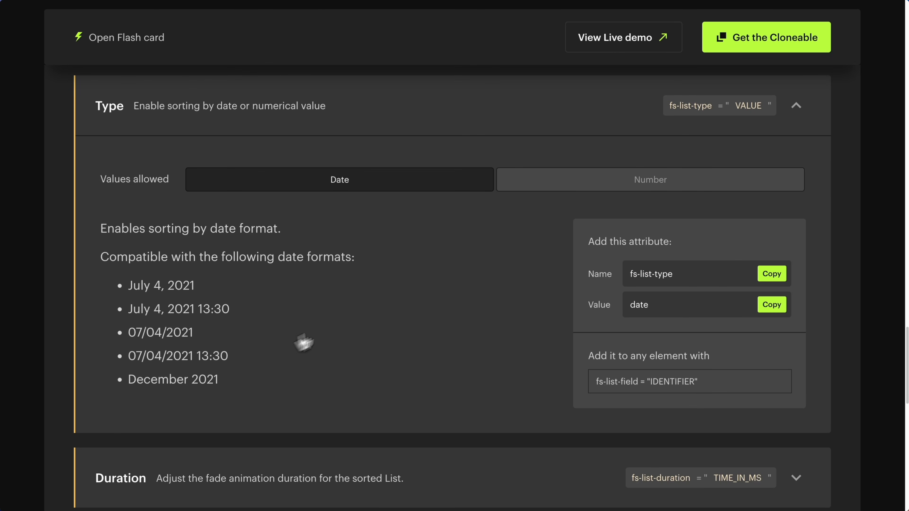
left_click(592, 194)
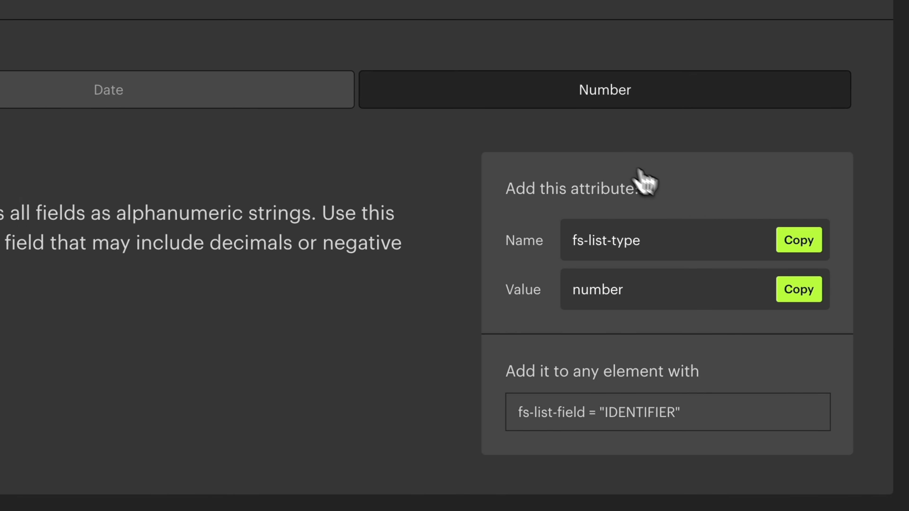
left_click(794, 244)
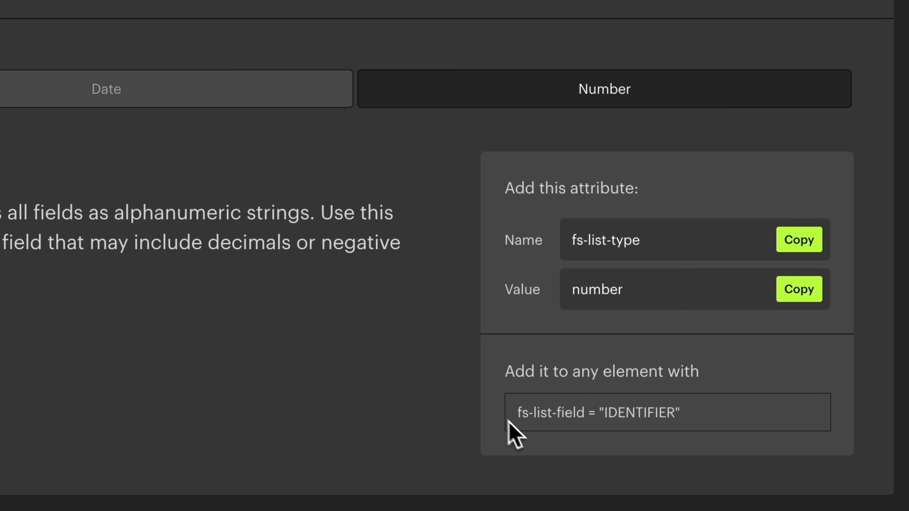
left_click_drag(682, 421, 515, 414)
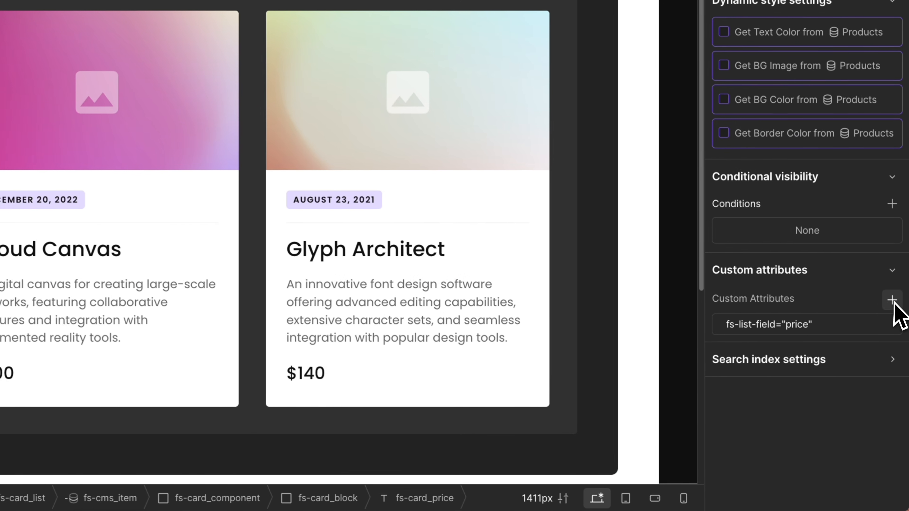
Add a second custom attribute, fs-list-type, to the fs-card_price text block with the value number copied from the documentation.
left_click(893, 300)
type("fs-list-type")
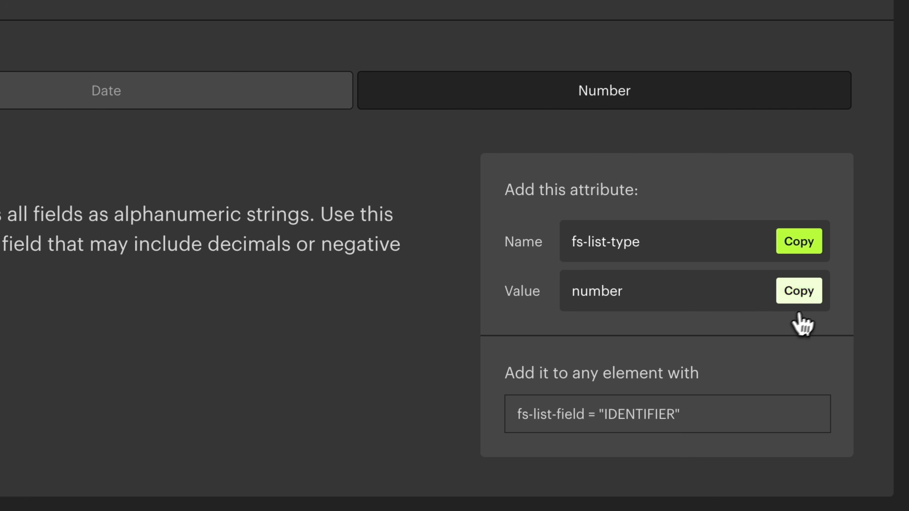
left_click(806, 299)
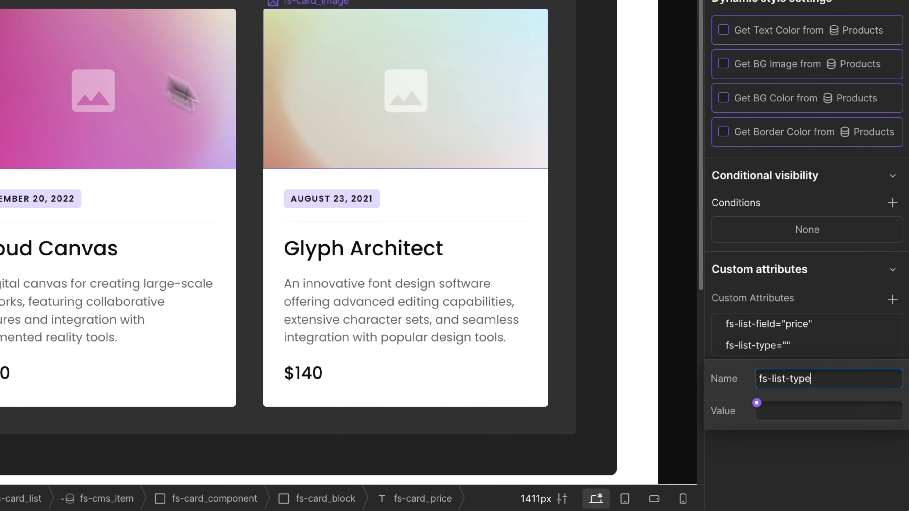
left_click(787, 408)
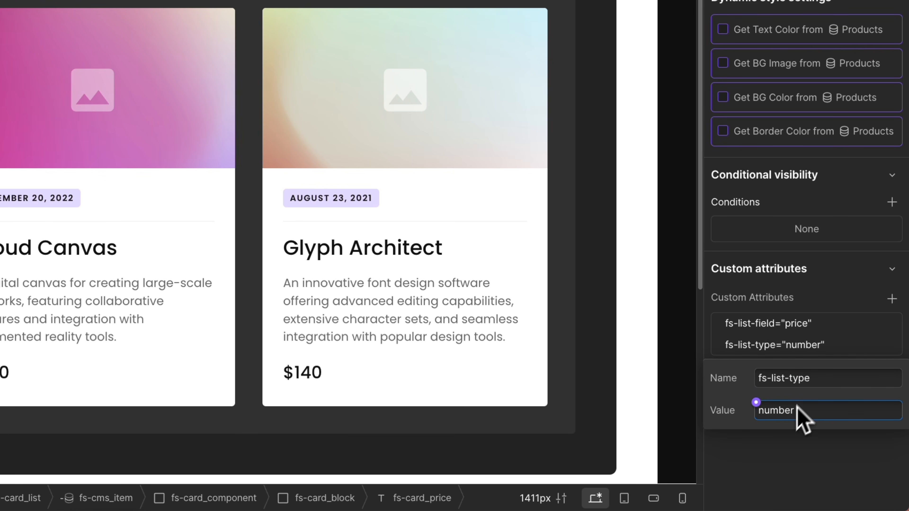
key("Return")
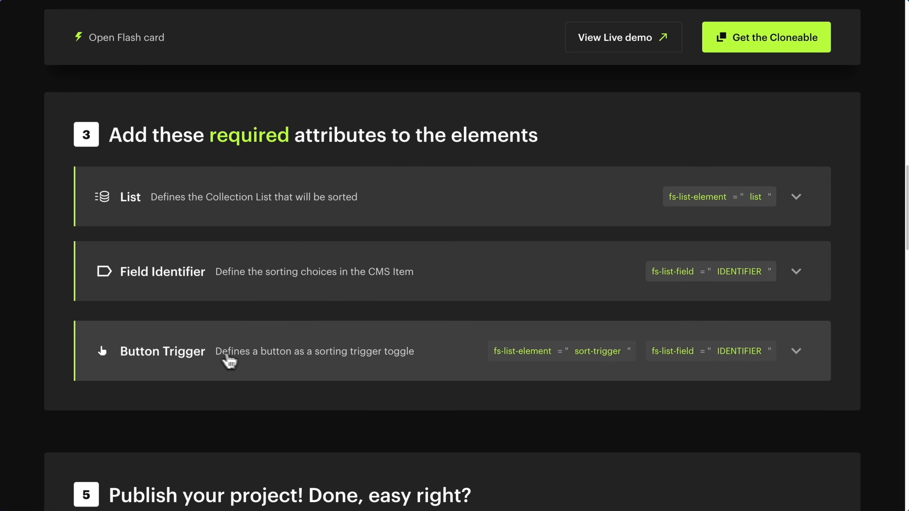
Copy the Button Trigger attribute from the documentation and add fs-list-element with the value sort-trigger to the Price sort button.
left_click(259, 356)
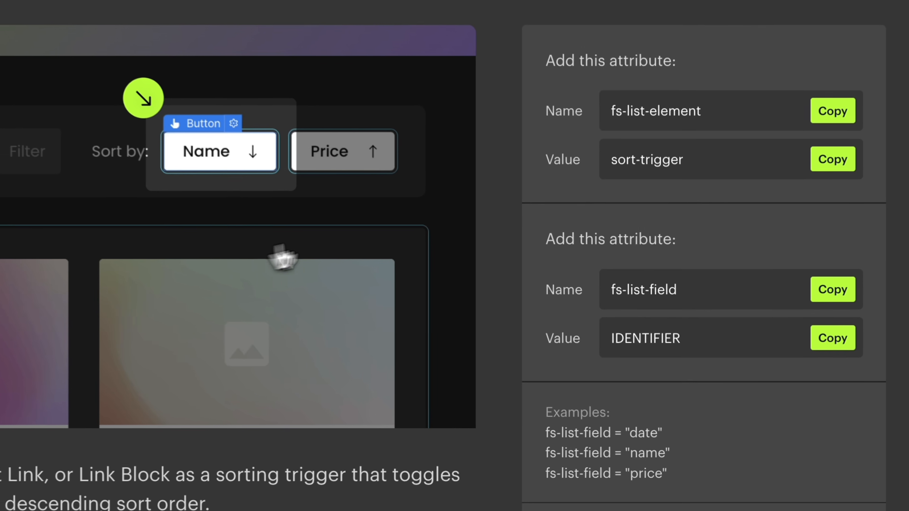
left_click(829, 114)
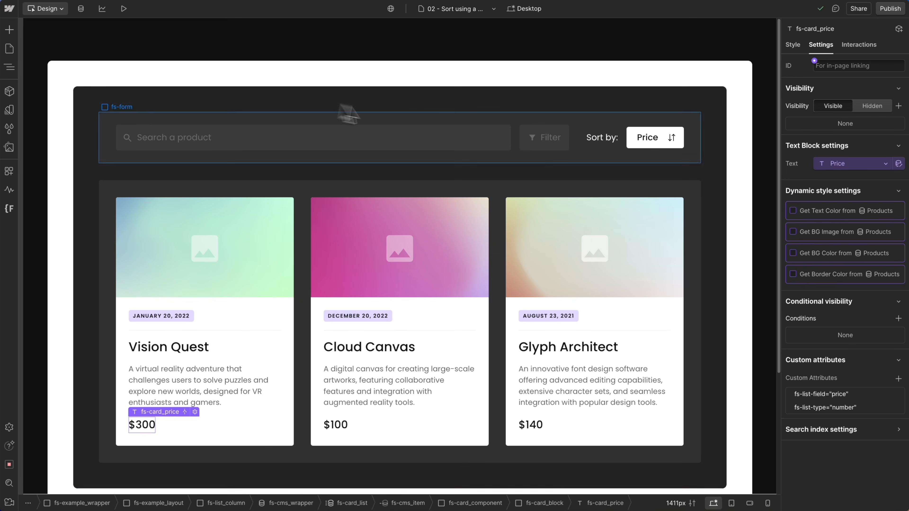
left_click(631, 145)
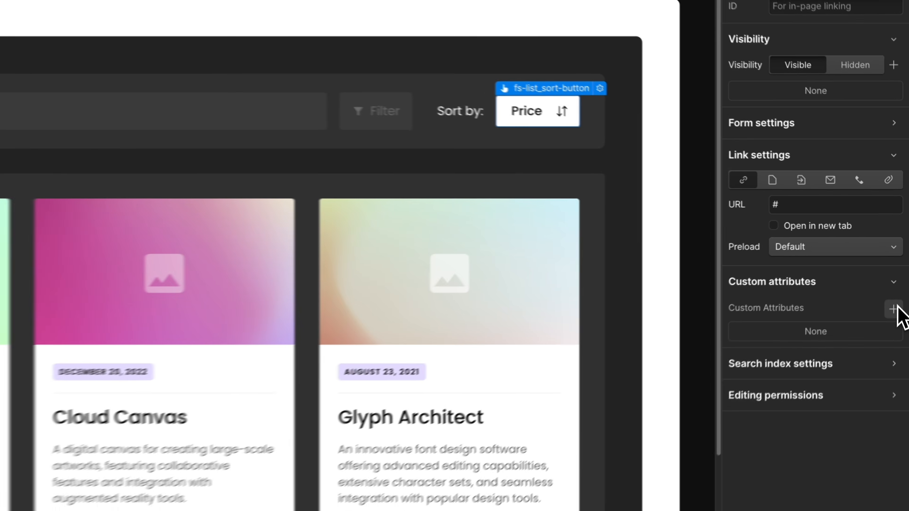
left_click(899, 272)
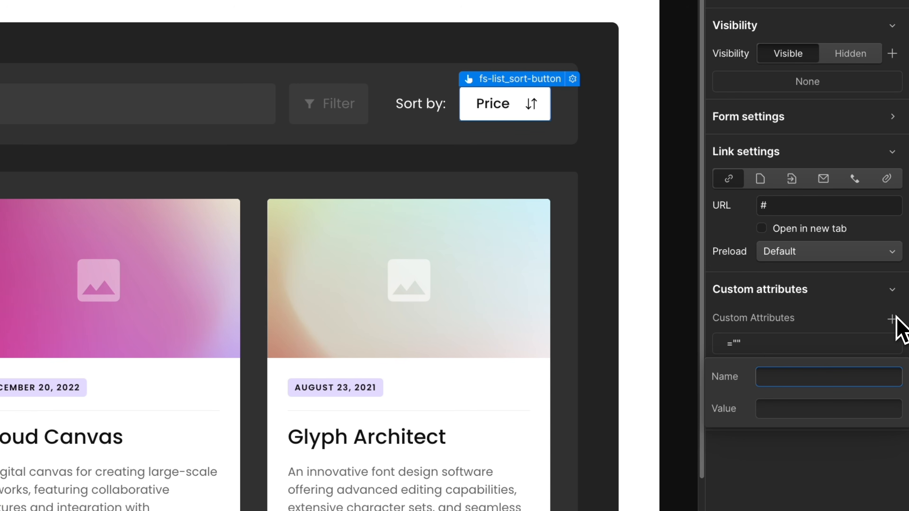
key("super+v")
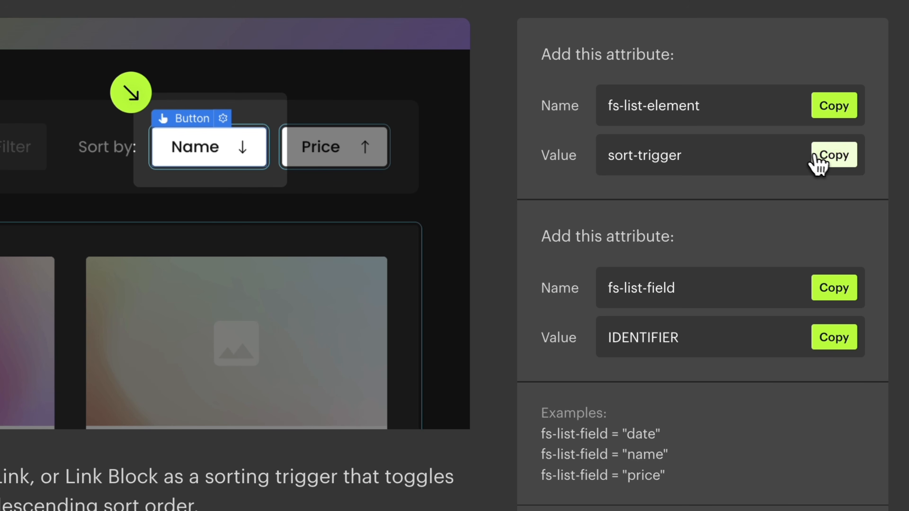
left_click(820, 161)
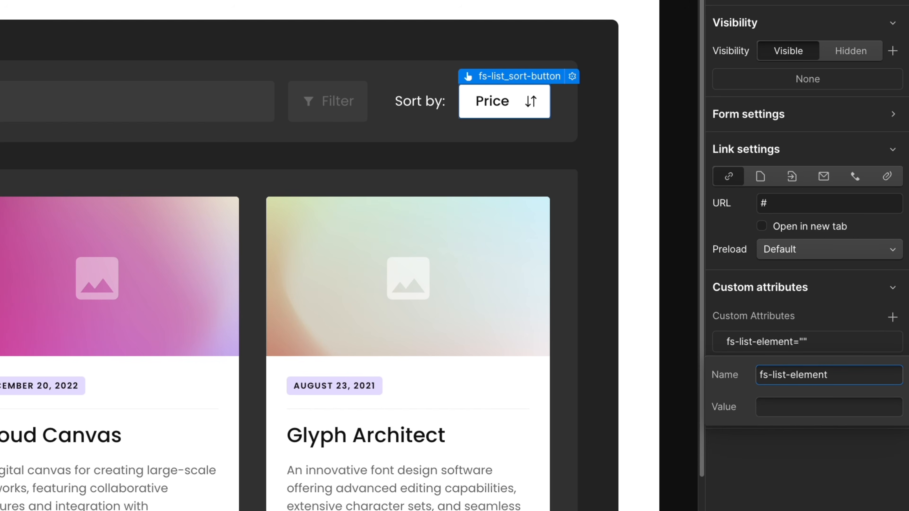
left_click(772, 408)
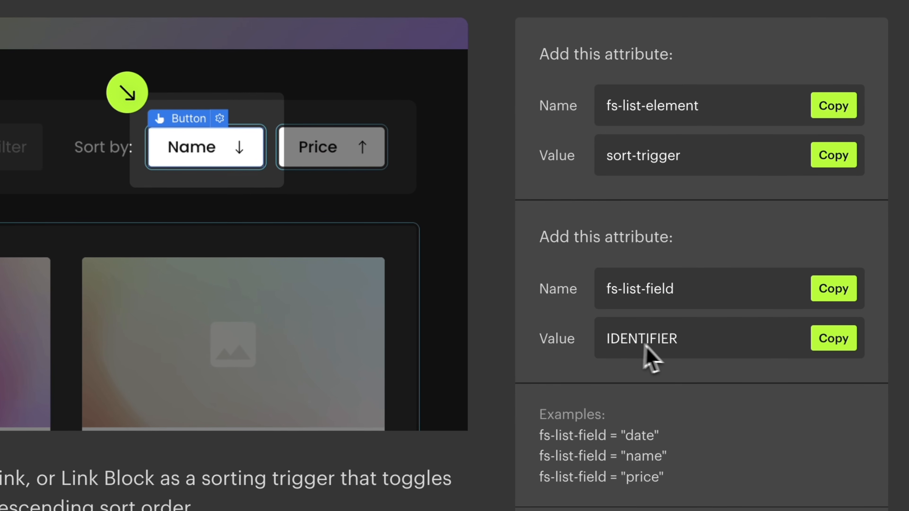
Copy fs-list-field from the Button Trigger documentation and add it to the Price sort button with the value price.
left_click_drag(679, 340, 647, 340)
left_click(624, 340)
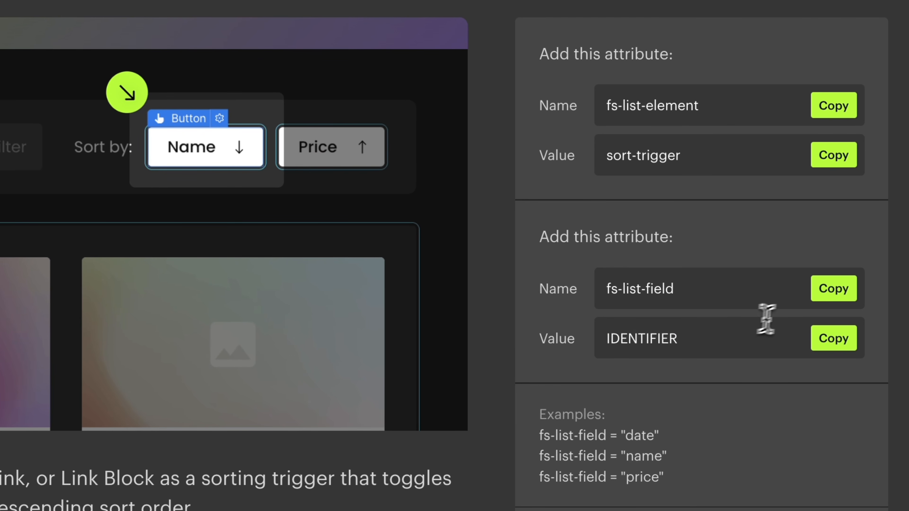
left_click(834, 290)
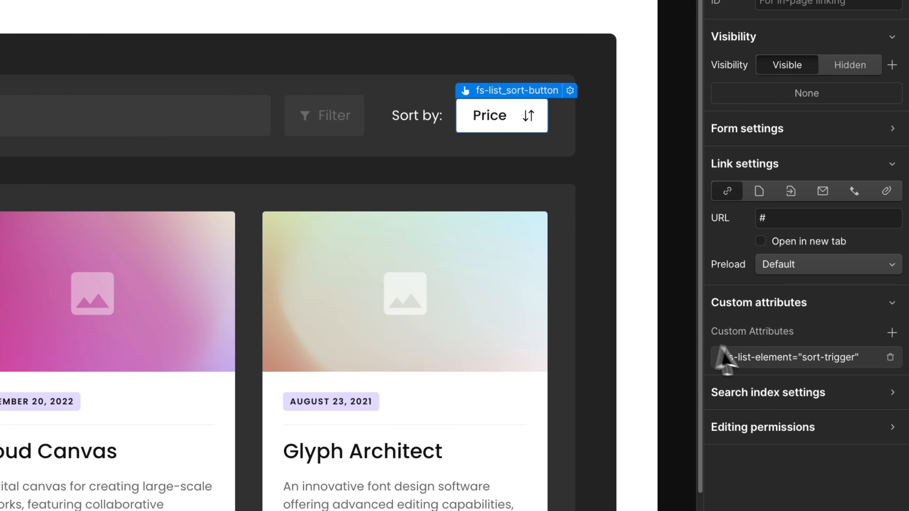
left_click(892, 334)
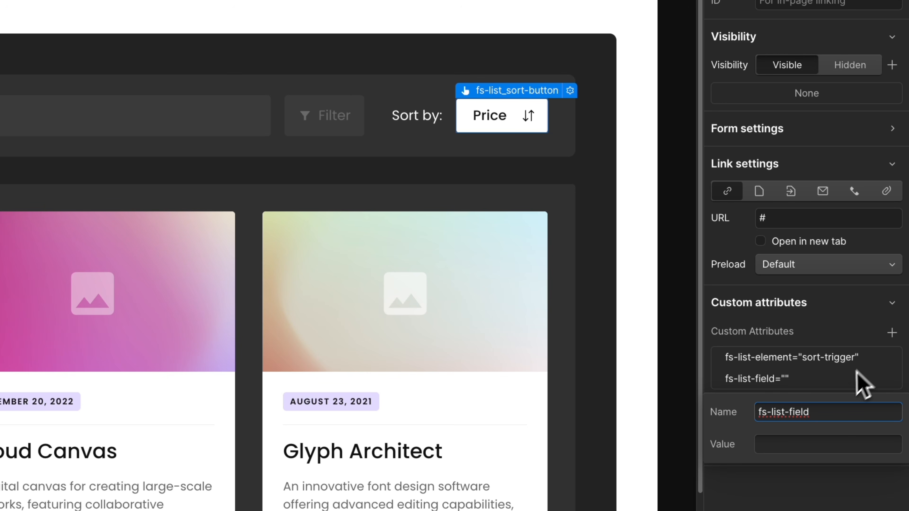
left_click(808, 444)
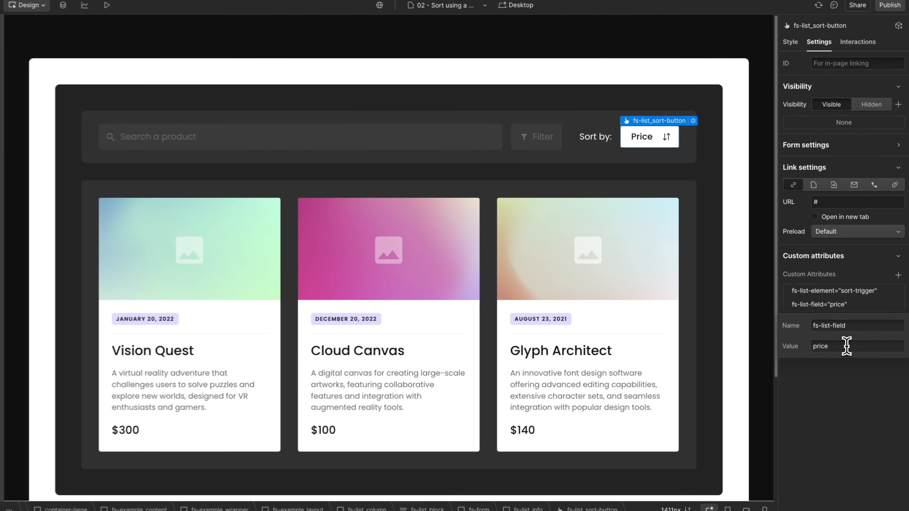
key("Return")
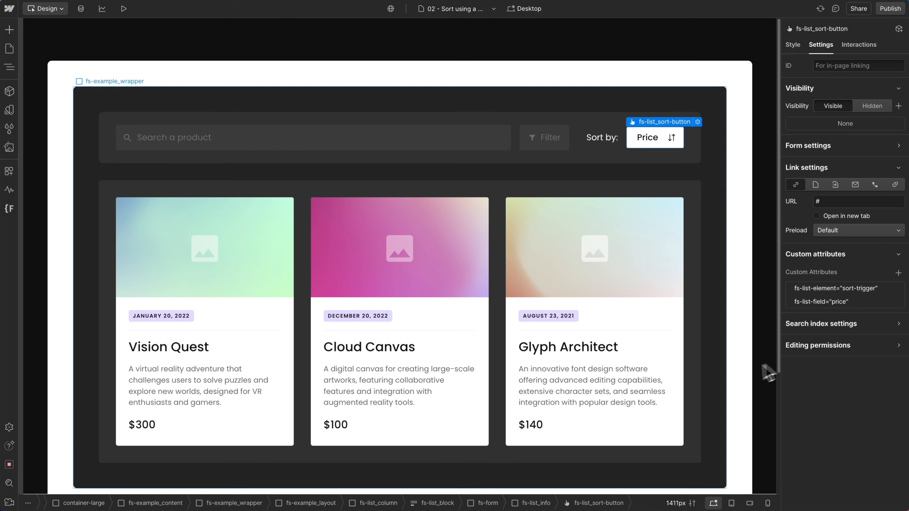
Publish the site to the staging domain and open the live page.
left_click(531, 425)
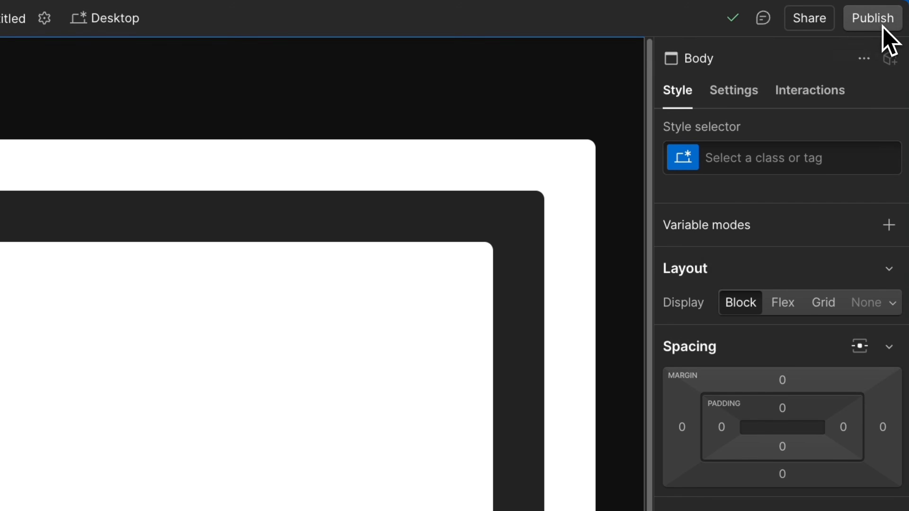
left_click(880, 20)
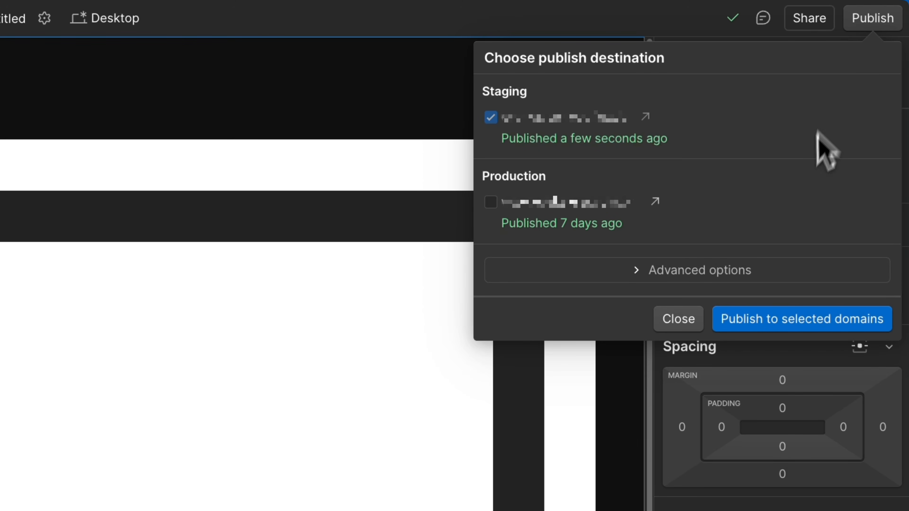
left_click(782, 321)
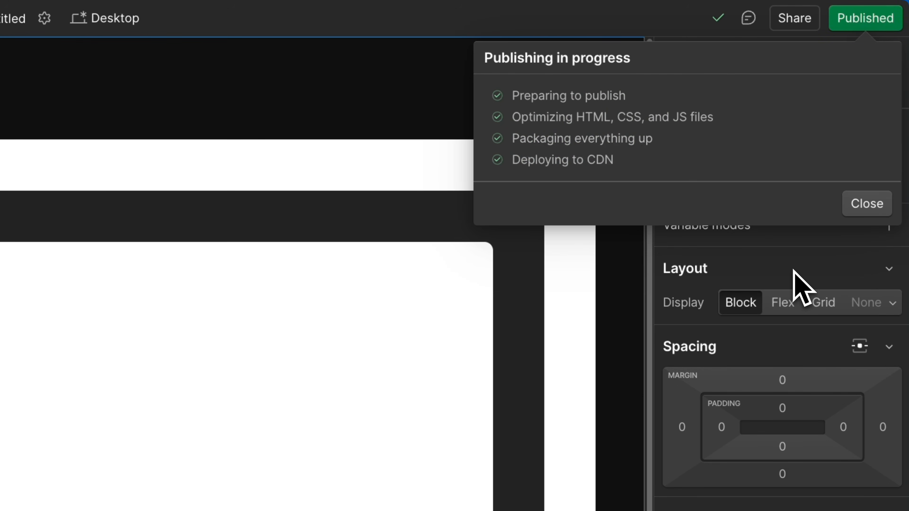
left_click(657, 120)
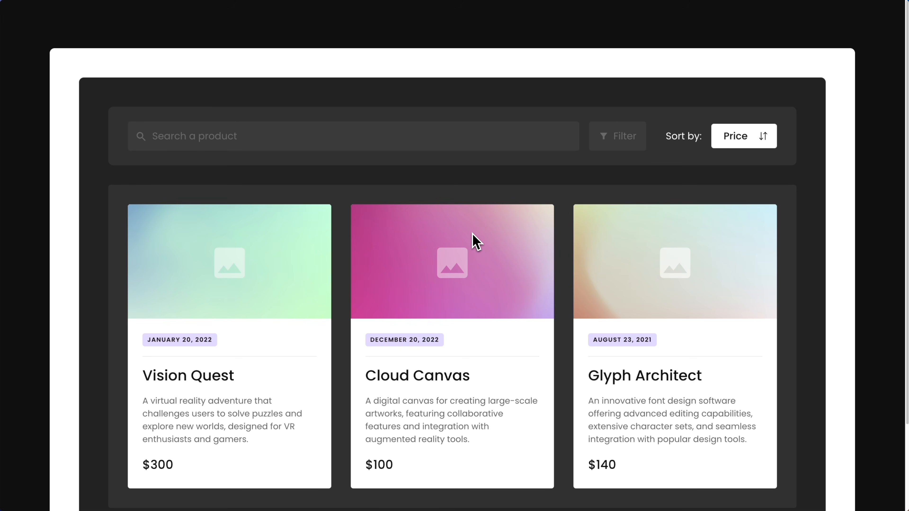
Test the Price sort button on the published page by toggling the product order repeatedly.
left_click(738, 148)
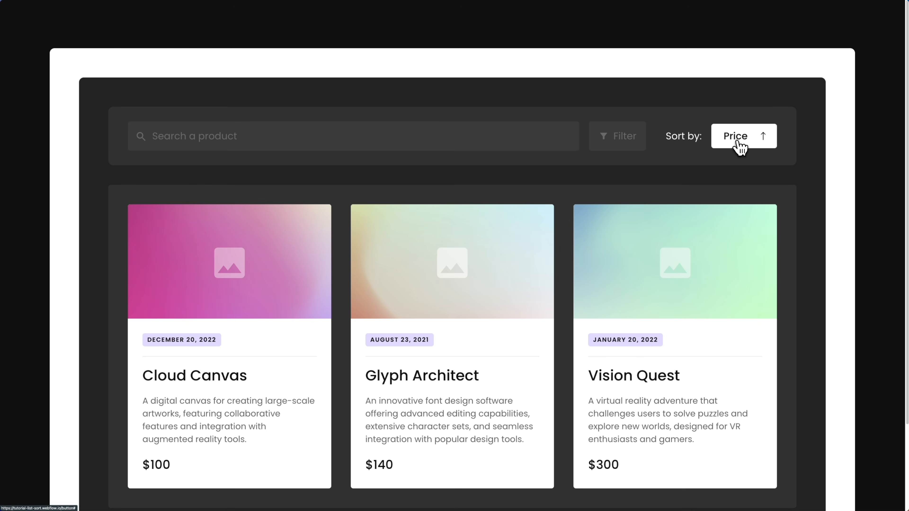
left_click(739, 147)
left_click(739, 146)
left_click(740, 147)
left_click(740, 147)
left_click(740, 147)
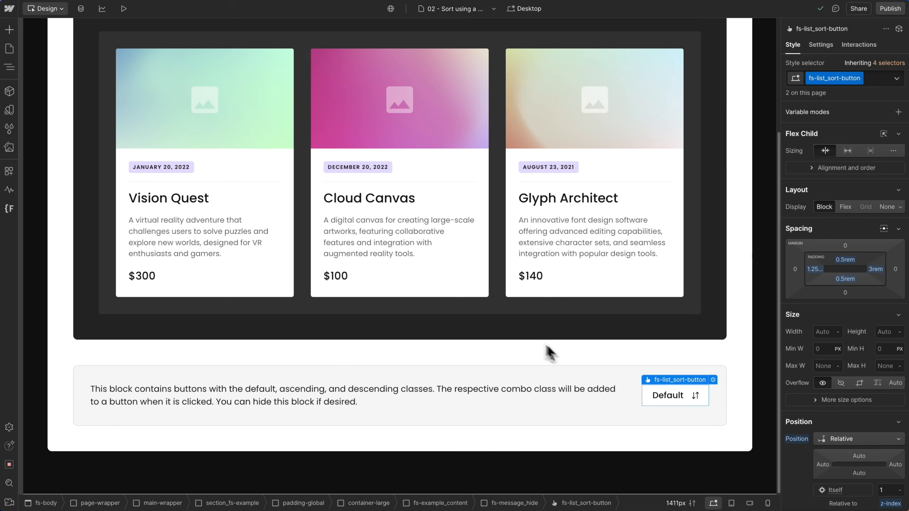
Paste two copies of the Default sort button into the message block and label them Ascending and Descending.
key("ctrl+v")
key("ctrl+v")
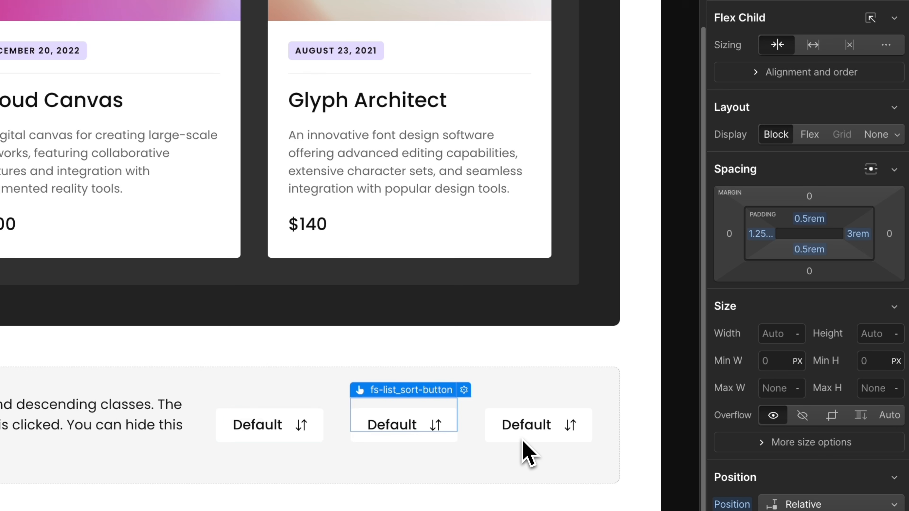
double_click(416, 435)
type("Ascending")
double_click(511, 430)
type("Descending")
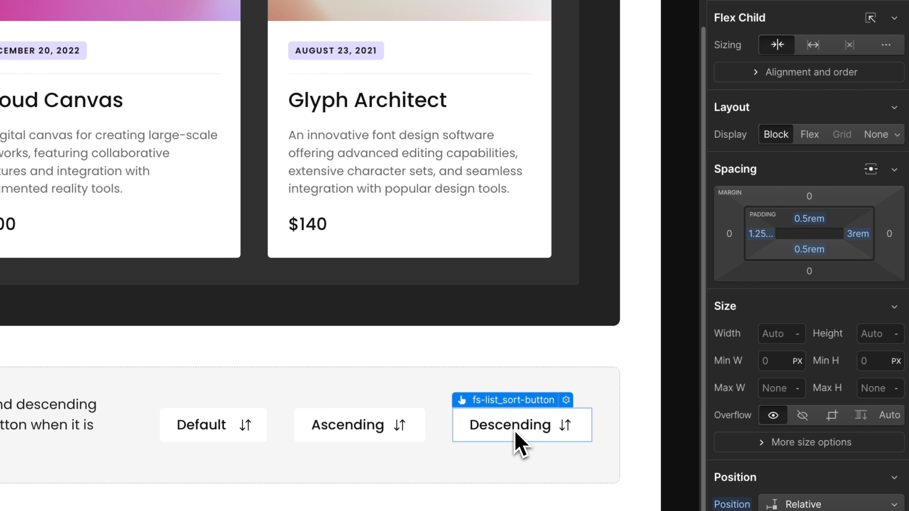
Add the combo class is-list-asc to the Ascending button.
left_click(362, 437)
scroll(513, 364, "up", 2)
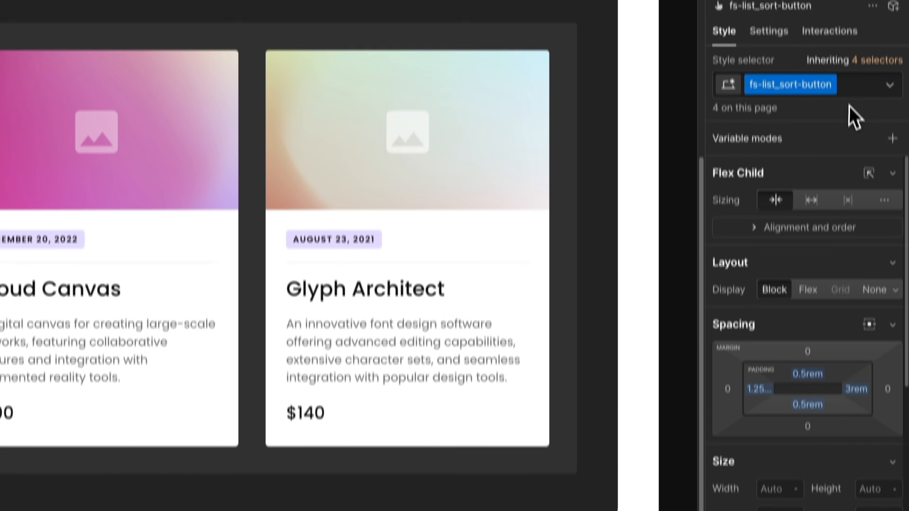
left_click(848, 126)
type("is")
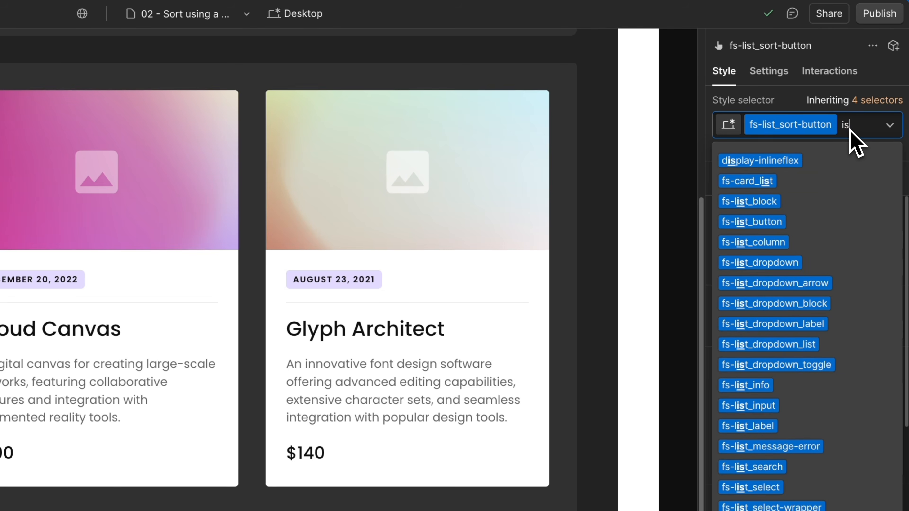
type("-list-asc")
key("Return")
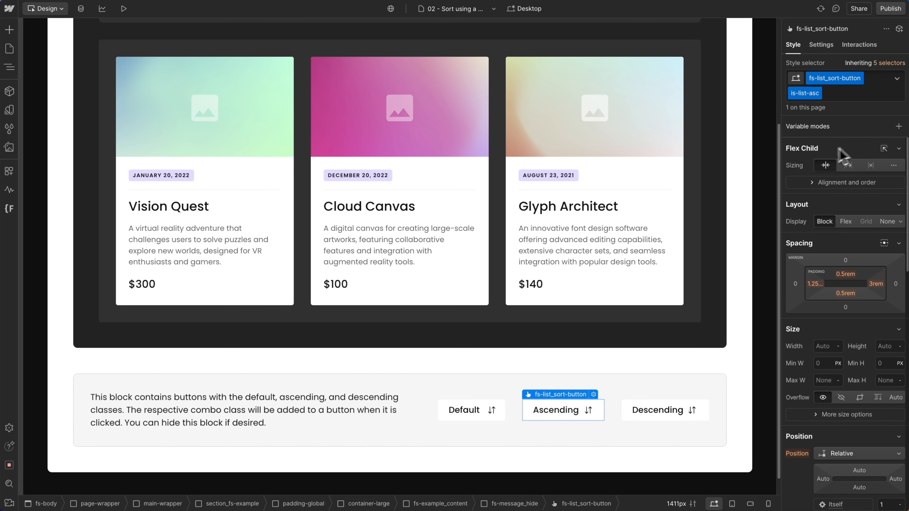
Replace the Ascending button's background image with arrow-up.svg.
scroll(842, 148, "down", 10)
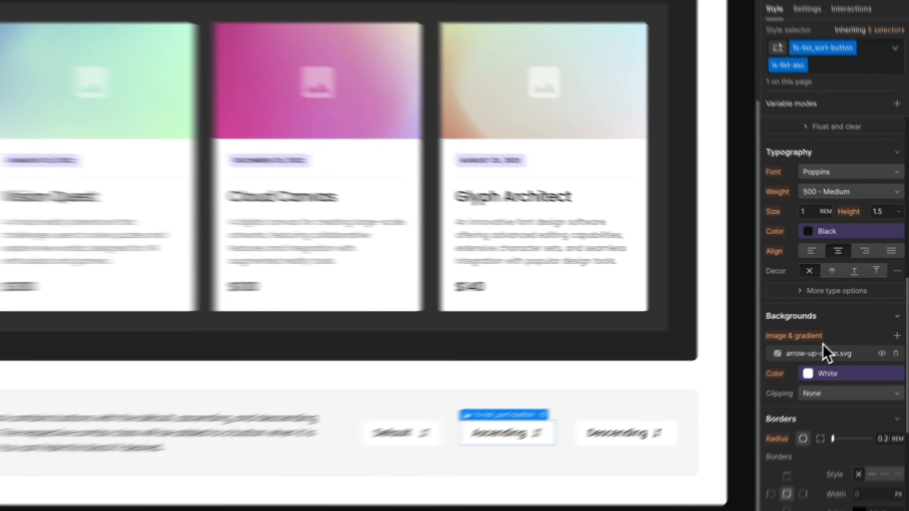
left_click(823, 339)
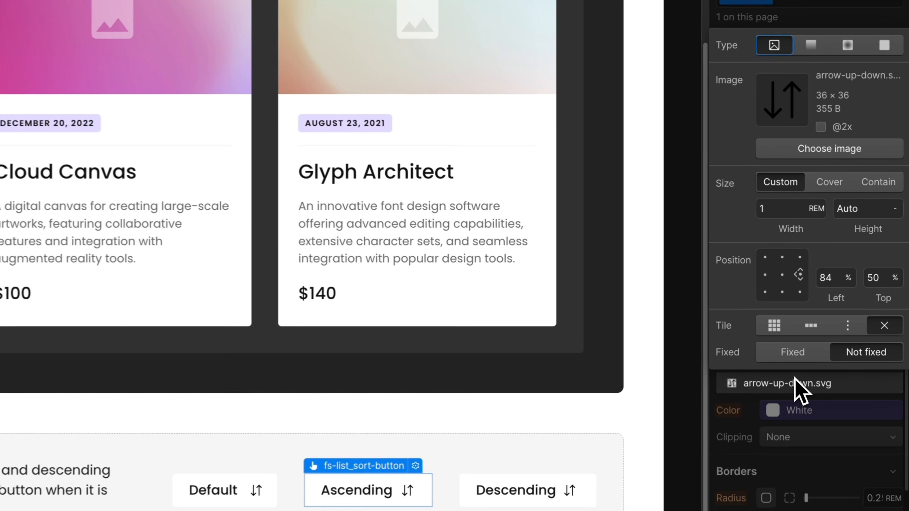
left_click(816, 150)
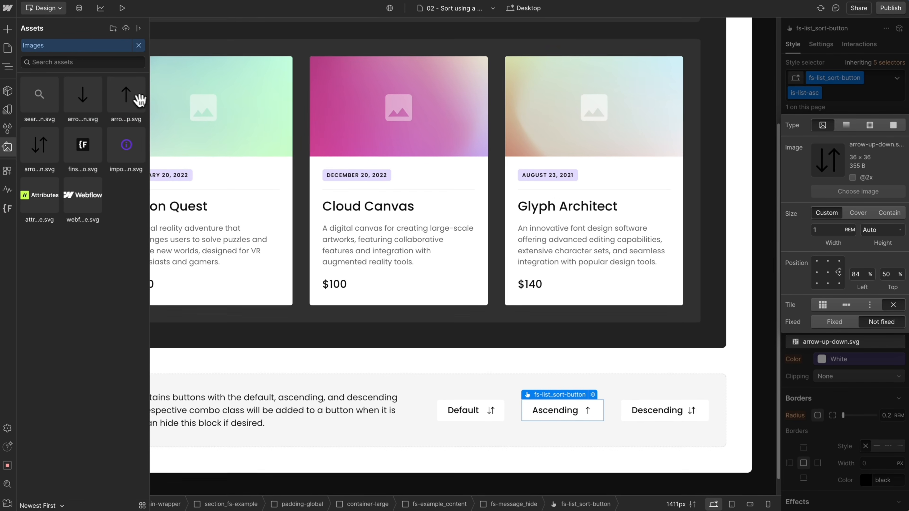
left_click(139, 104)
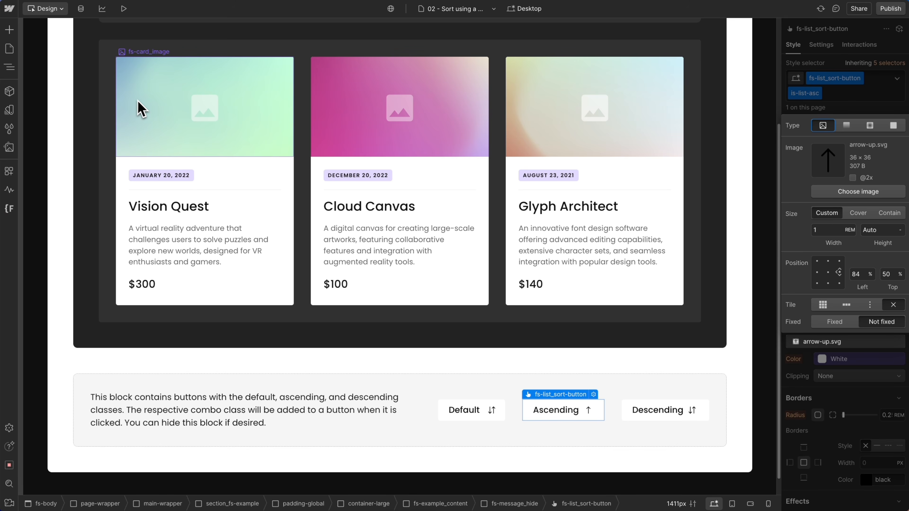
left_click(267, 132)
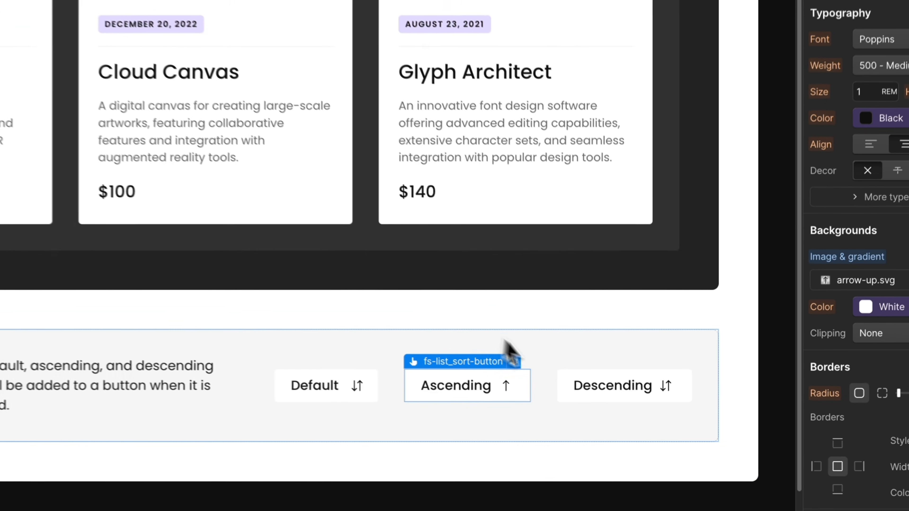
Add the combo class is-list-desc to the Descending button.
left_click(638, 394)
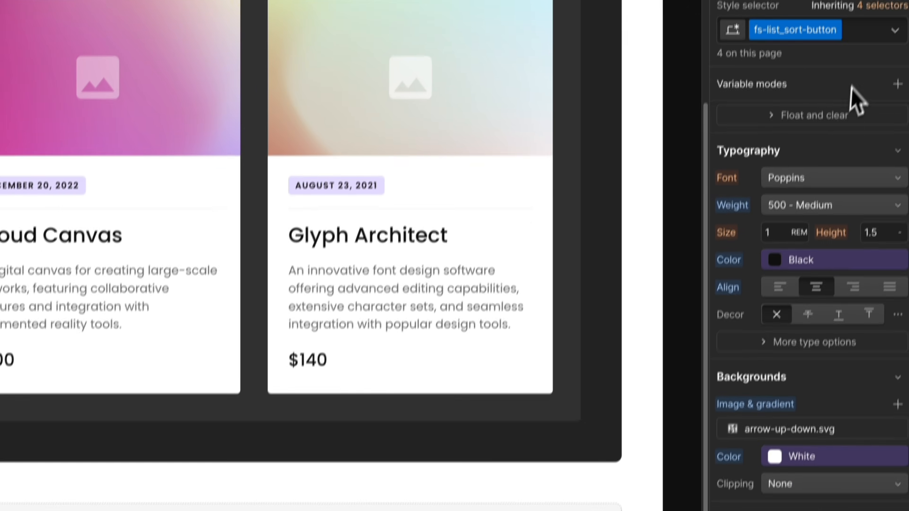
left_click(855, 90)
type("is-list-")
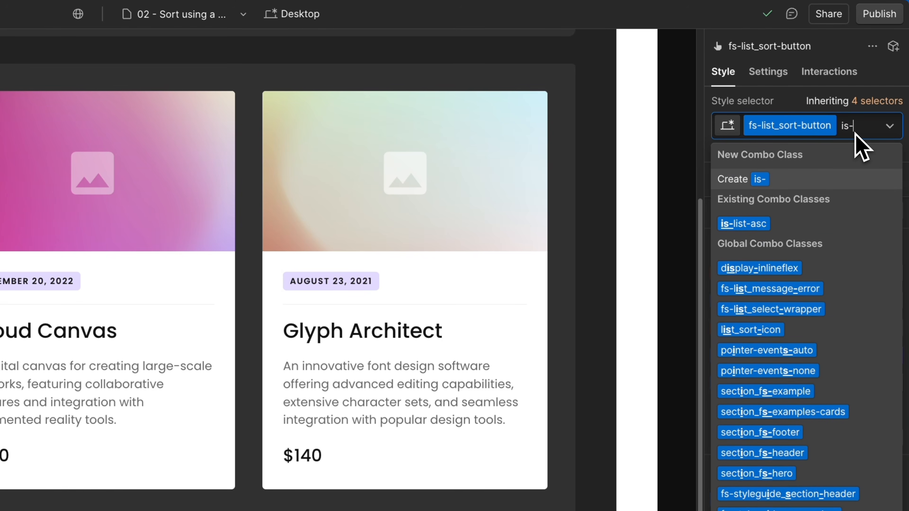
type("desc")
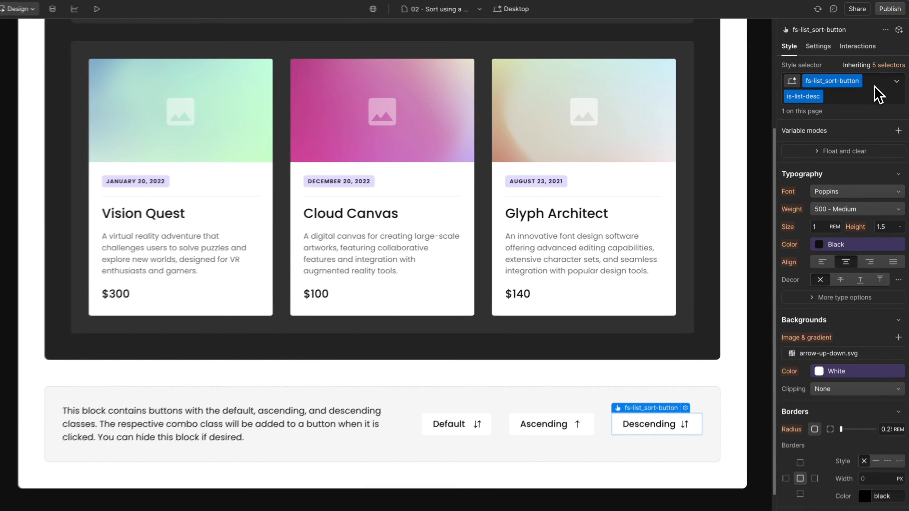
key("Return")
Replace the Descending button's background image with the single down arrow SVG from the assets.
left_click(809, 341)
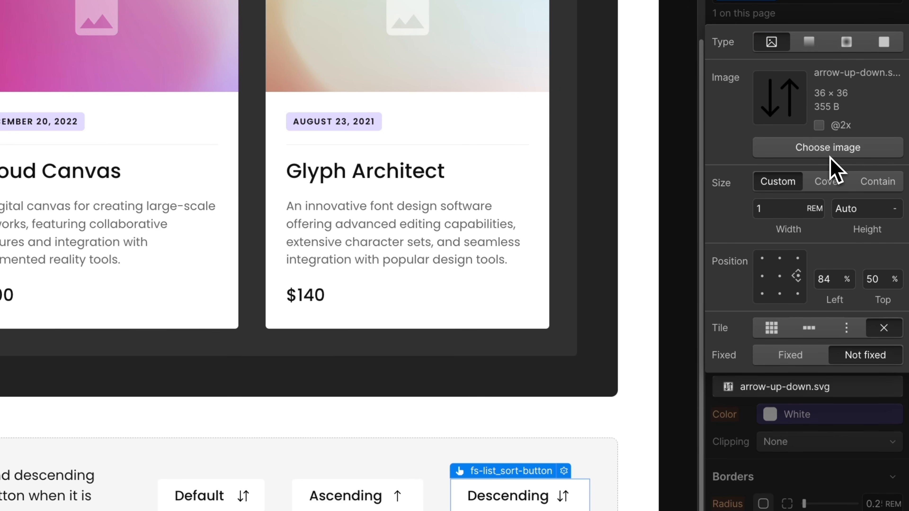
left_click(827, 150)
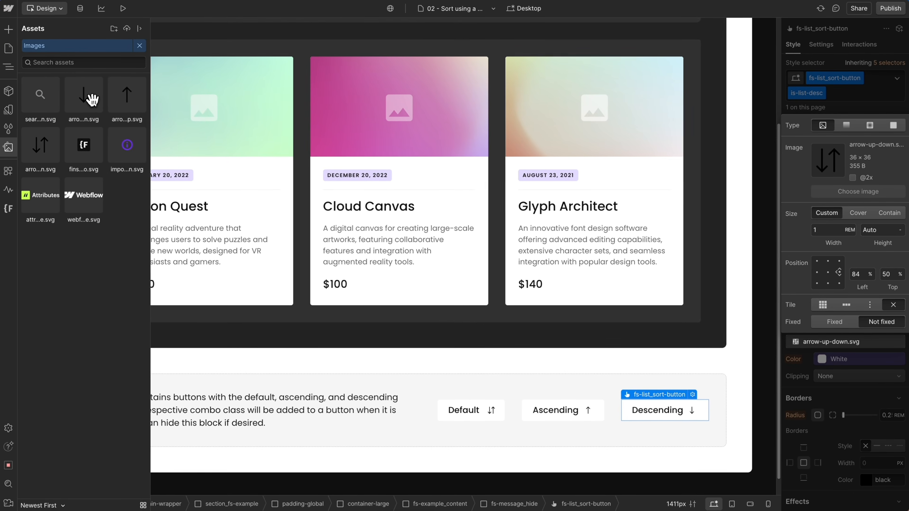
left_click(91, 96)
key("Escape")
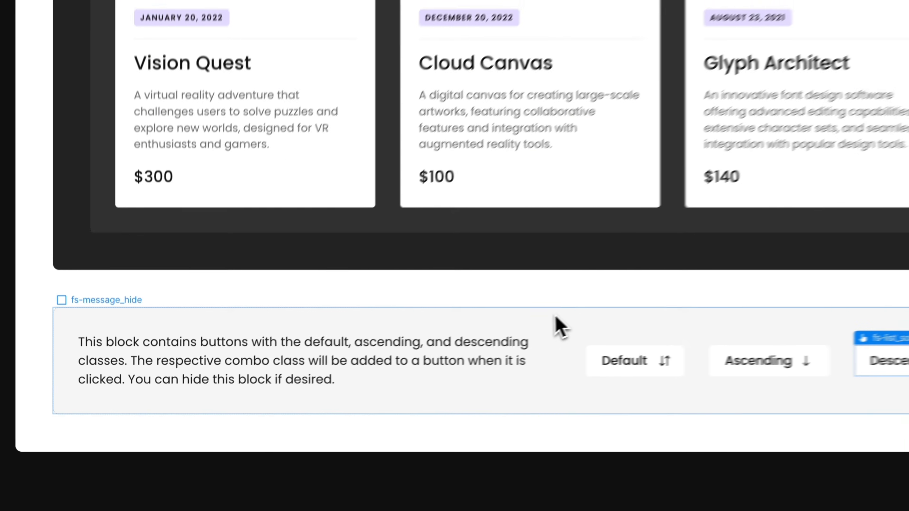
Hide the message block holding the sample sort buttons and publish the site.
left_click(415, 357)
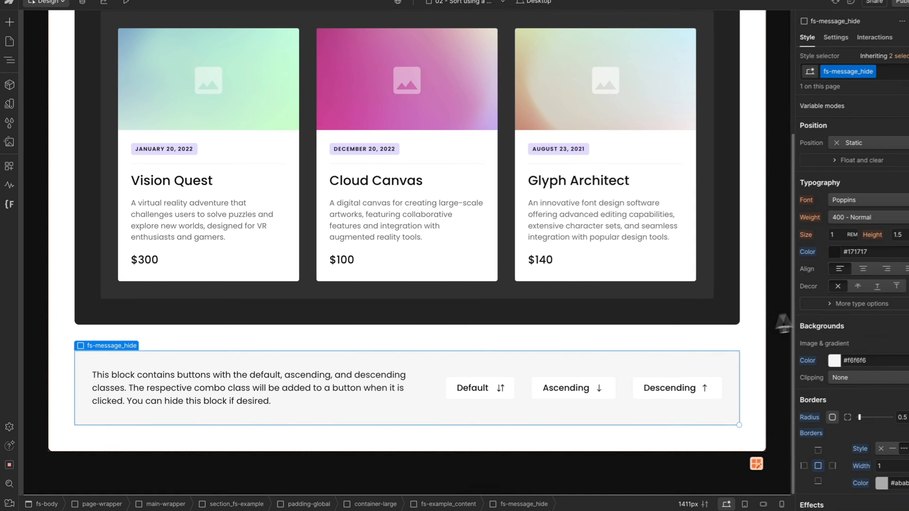
left_click(887, 285)
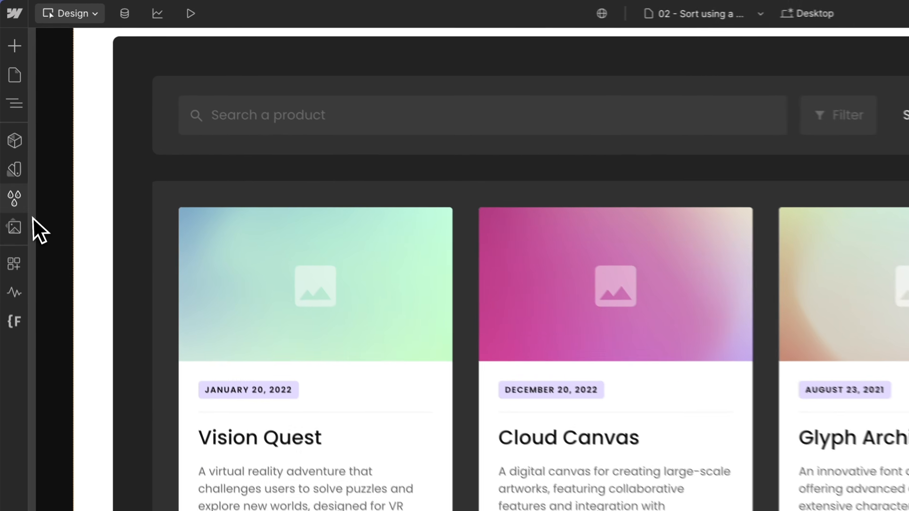
left_click(10, 129)
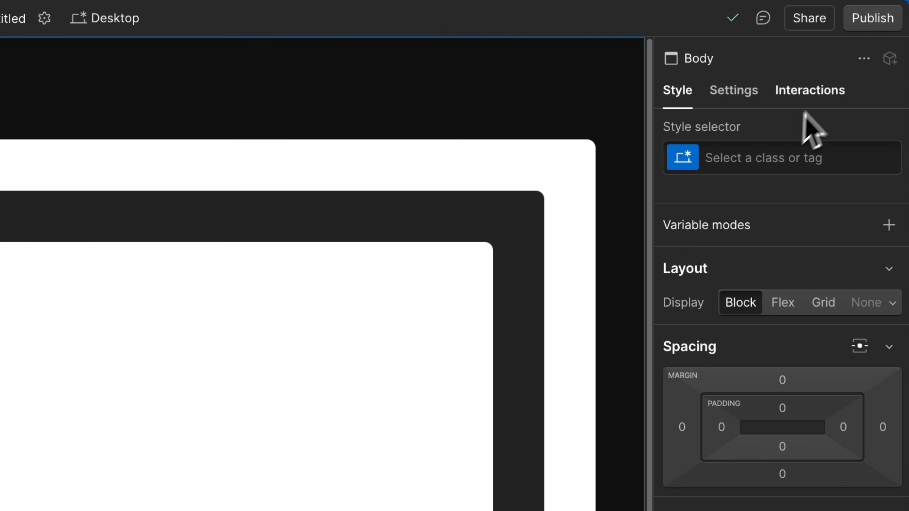
left_click(879, 20)
left_click(782, 315)
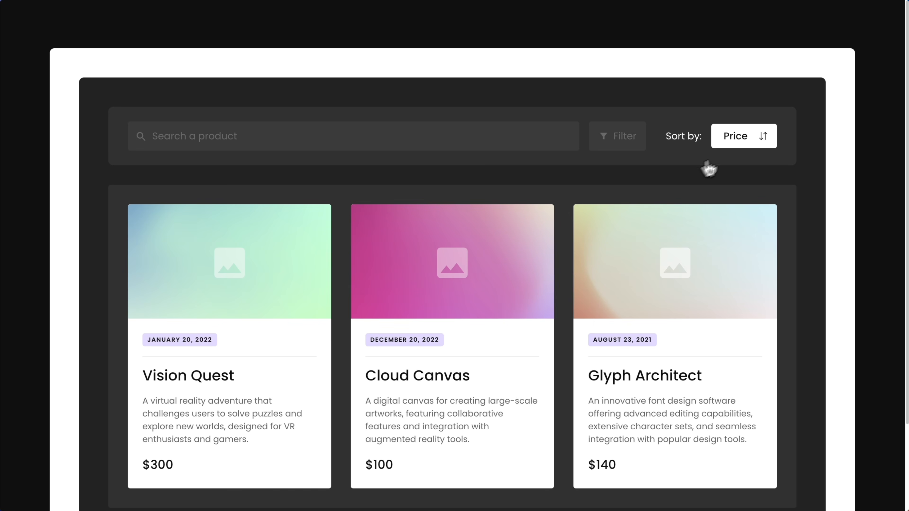
Test the Price sort button on the published page by toggling between ascending and descending order several times.
left_click(742, 143)
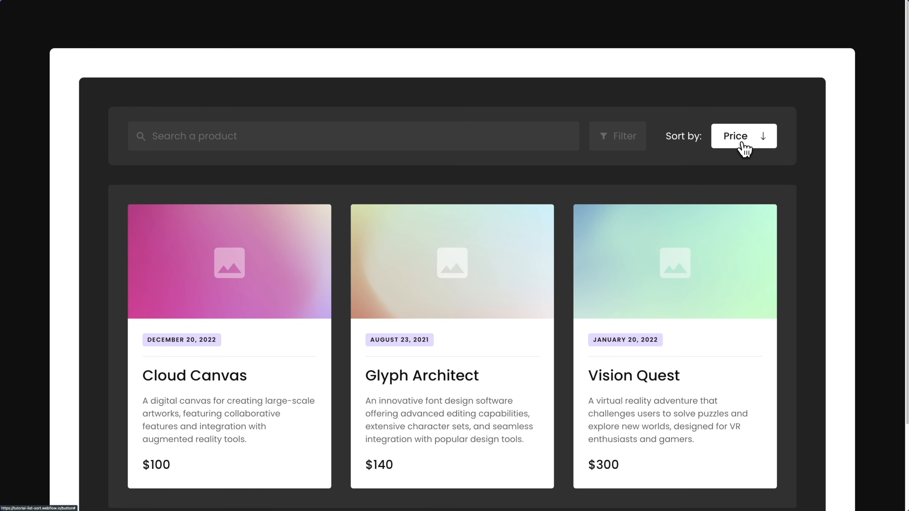
left_click(744, 148)
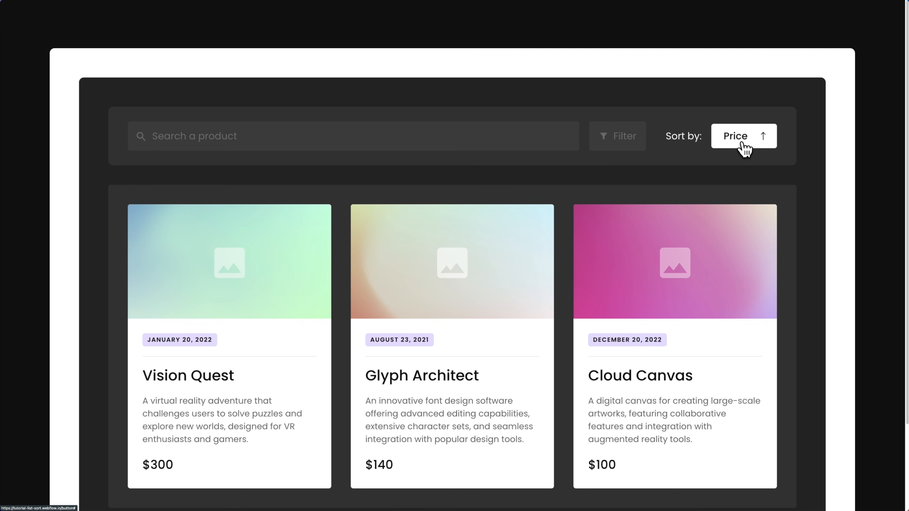
left_click(745, 148)
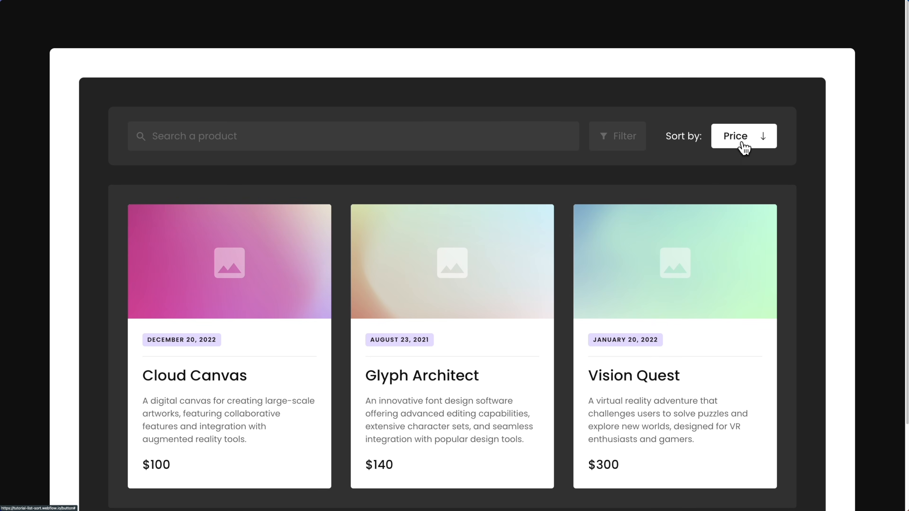
left_click(744, 148)
left_click(744, 148)
left_click(744, 148)
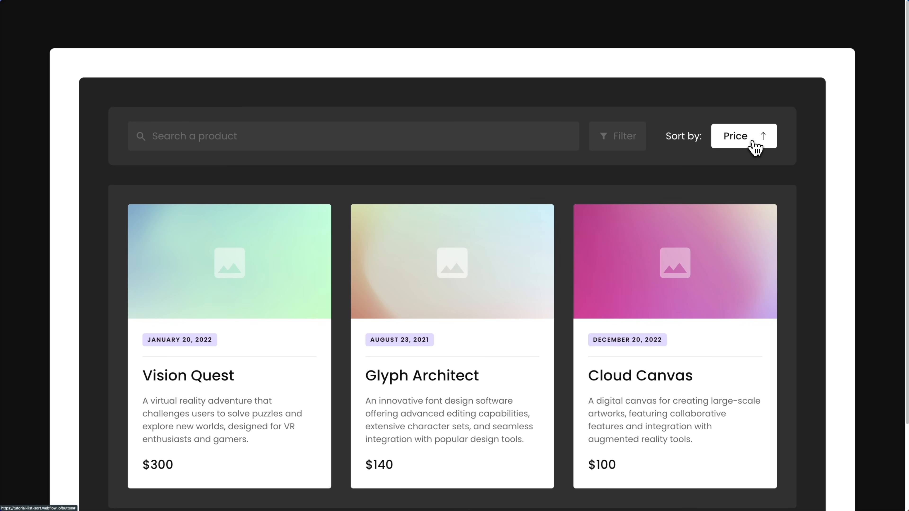
Switch to the list sort documentation, choose Dropdown as the sorting trigger type, and review its required attributes.
key("ctrl+Right")
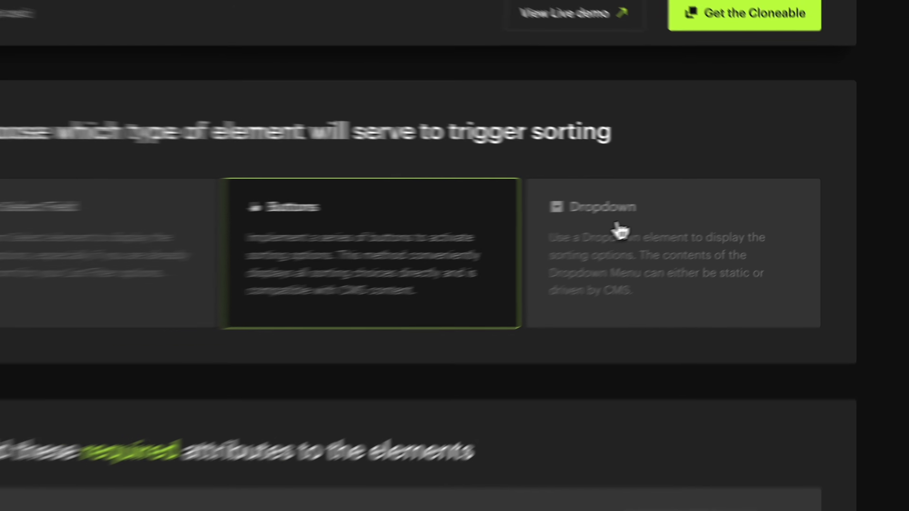
left_click(685, 218)
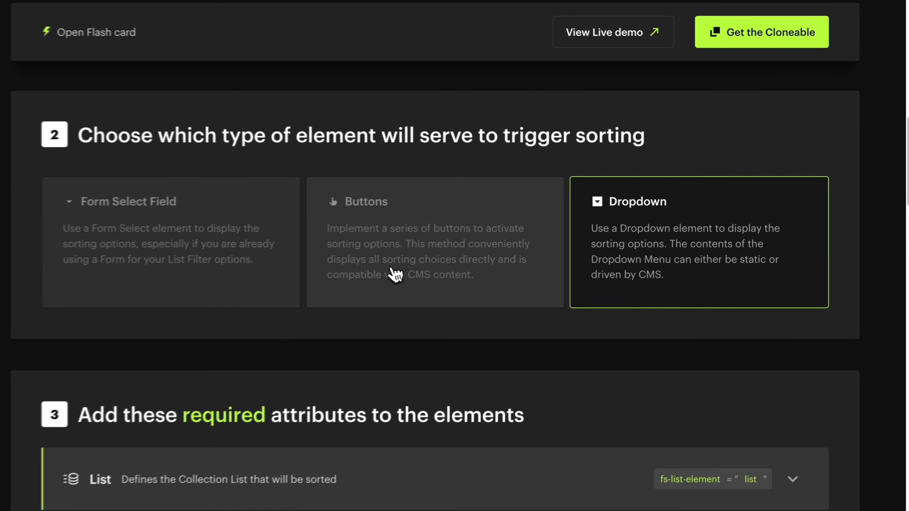
scroll(397, 274, "down", 5)
scroll(401, 276, "down", 1)
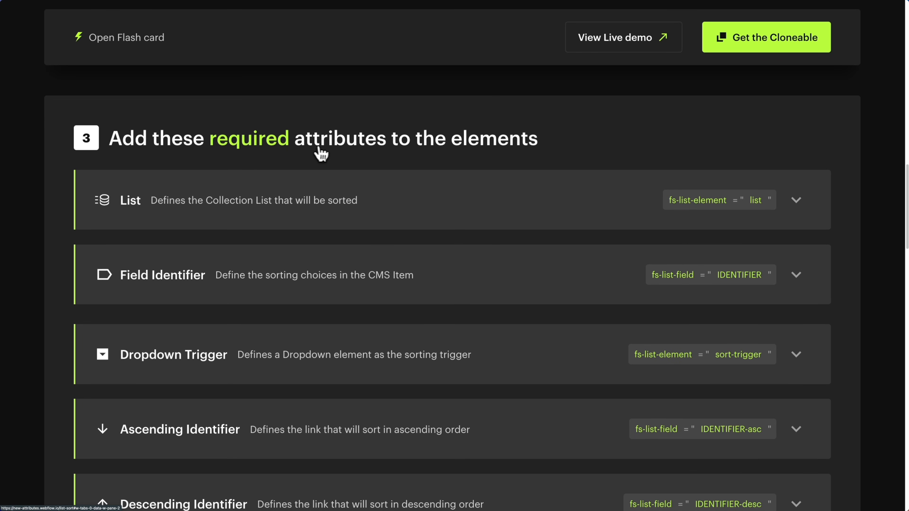
Copy fs-list-element and its value list from the List documentation into a custom attribute on the dropdown page's fs-card_list Collection List.
left_click(263, 199)
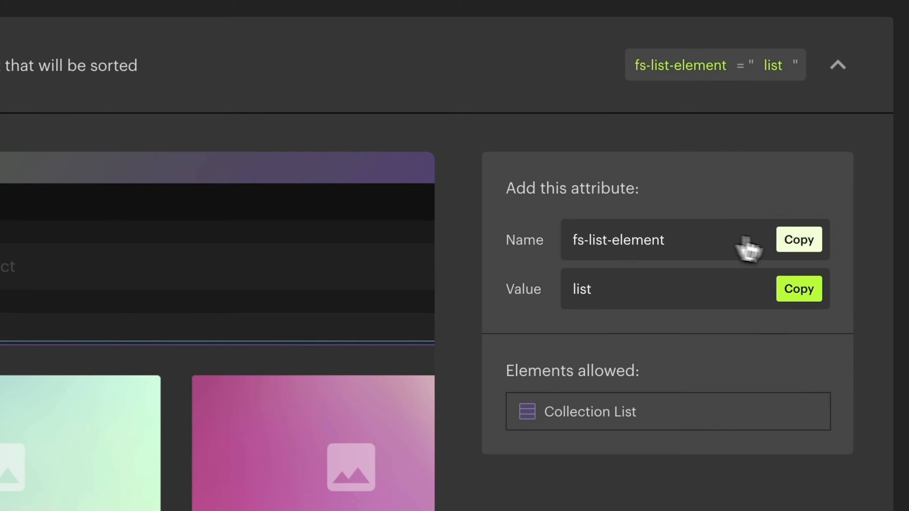
left_click(793, 243)
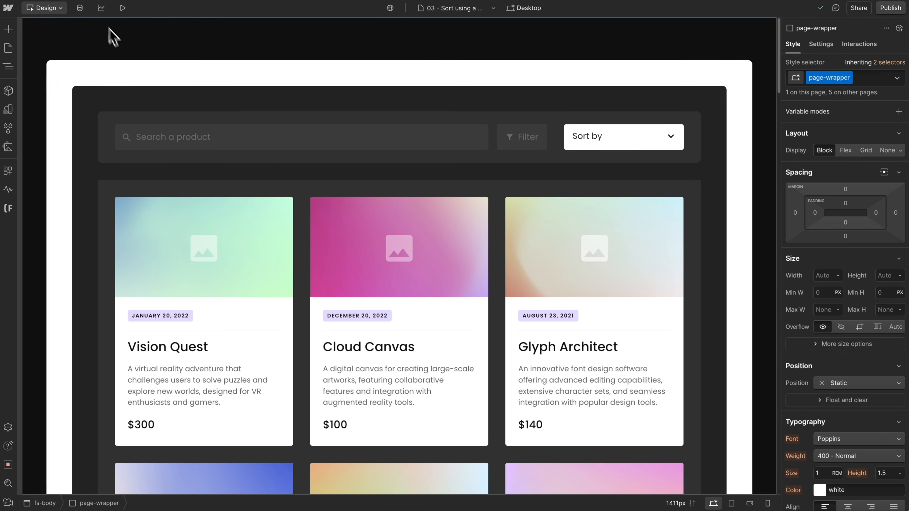
left_click(255, 190)
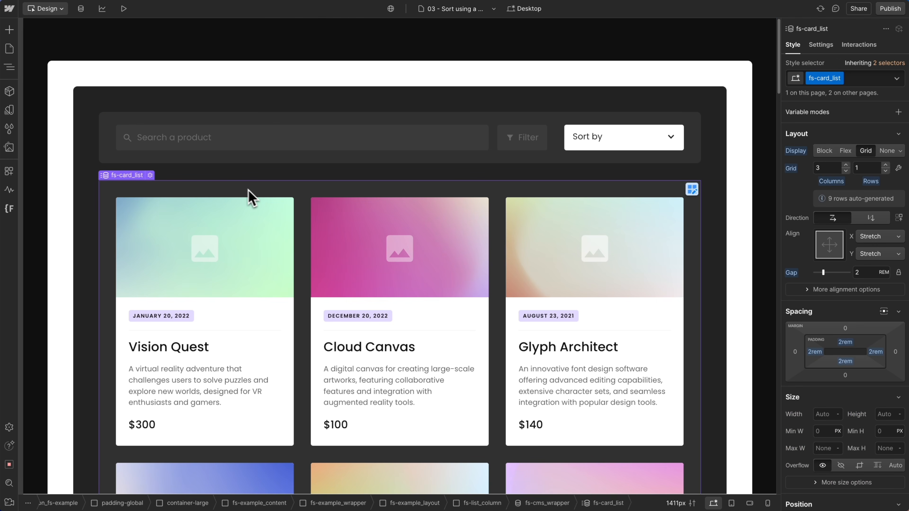
left_click(821, 45)
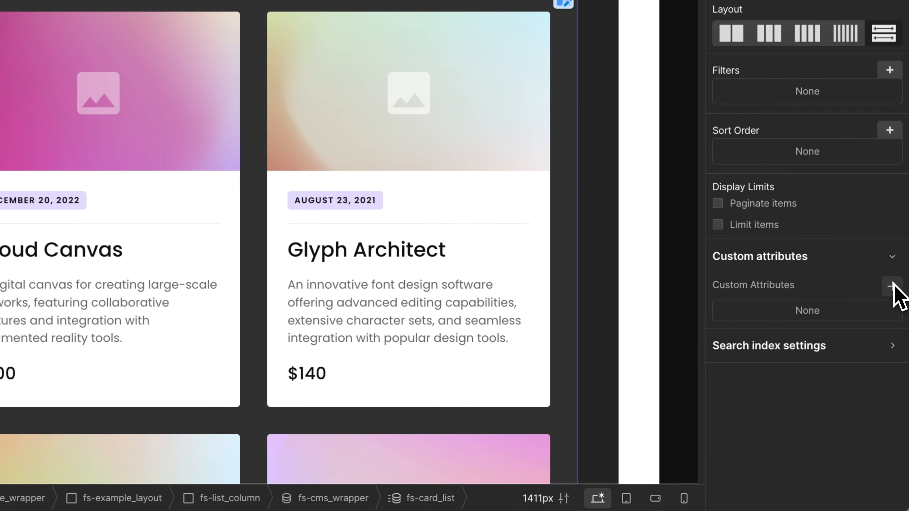
left_click(899, 370)
key("ctrl+v")
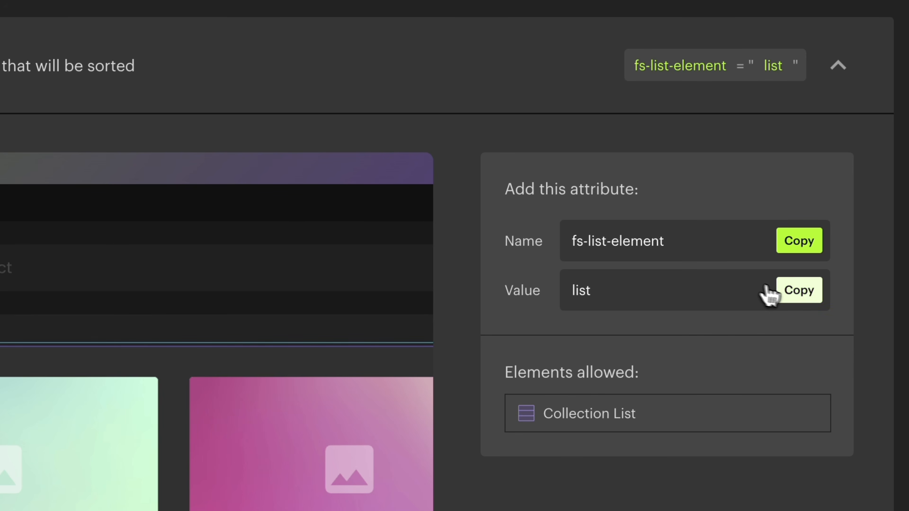
left_click(790, 292)
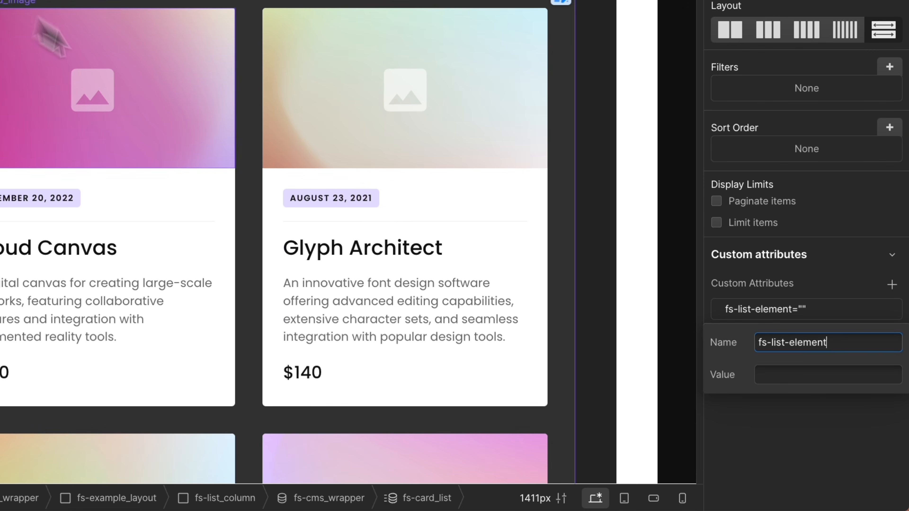
left_click(767, 375)
key("ctrl+v")
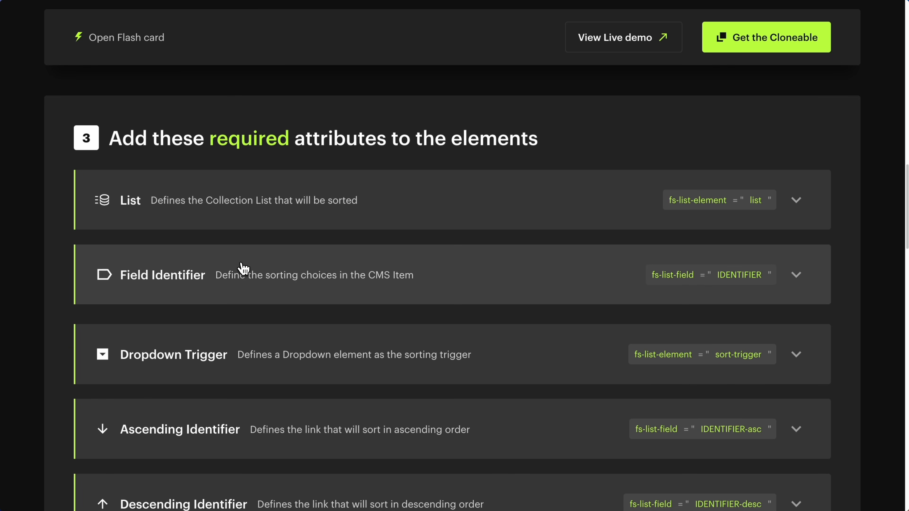
Copy fs-list-field from the Field Identifier documentation into a custom attribute on the fs-card_date text block, with the value date.
left_click(243, 269)
scroll(244, 267, "down", 5)
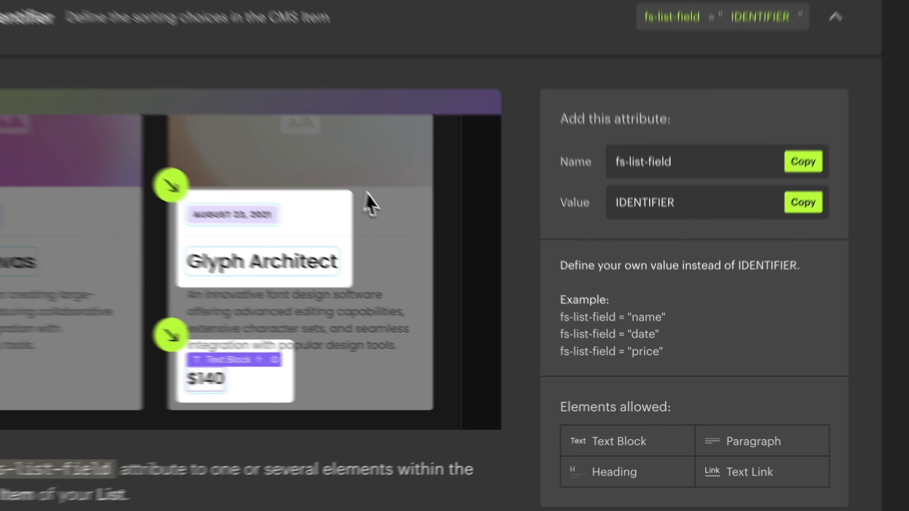
left_click(801, 165)
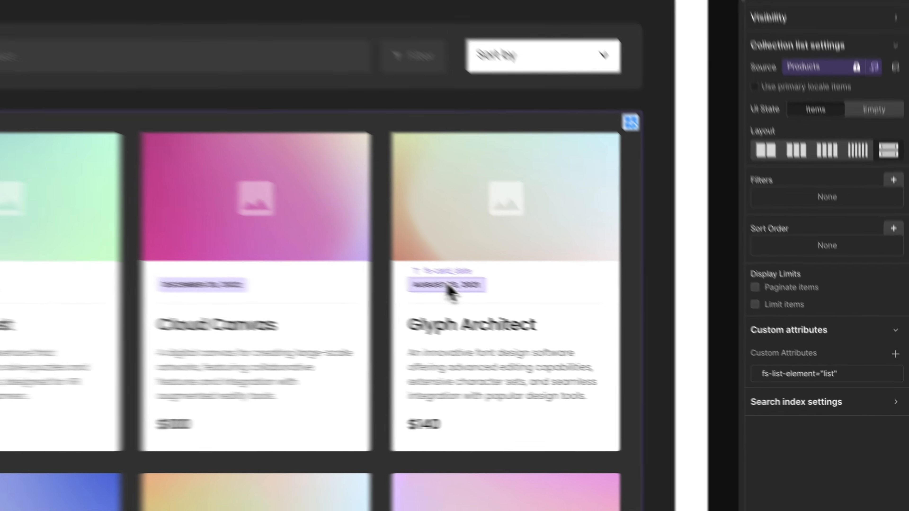
left_click(550, 315)
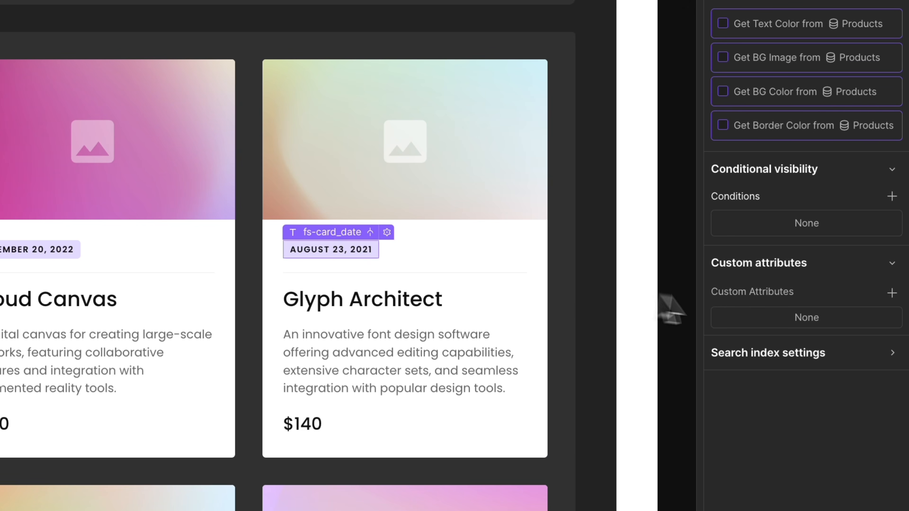
left_click(892, 293)
key("ctrl+v")
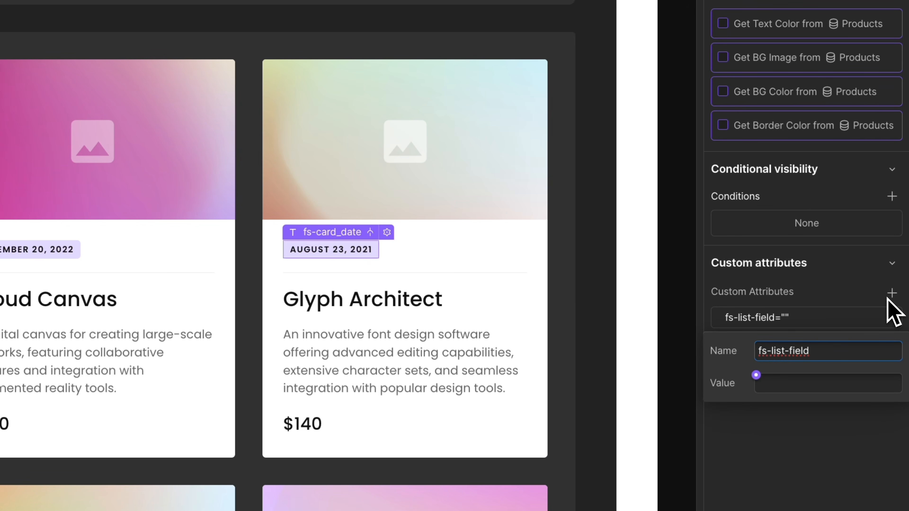
left_click(812, 382)
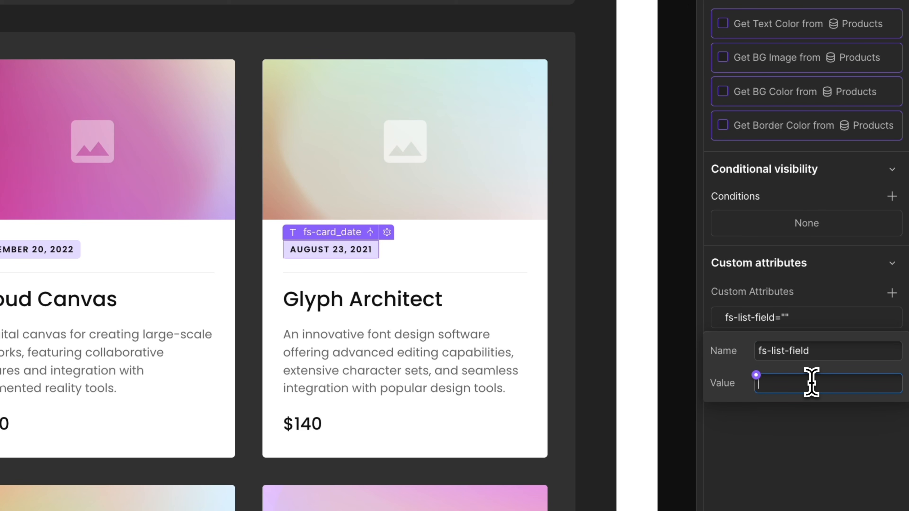
type("date")
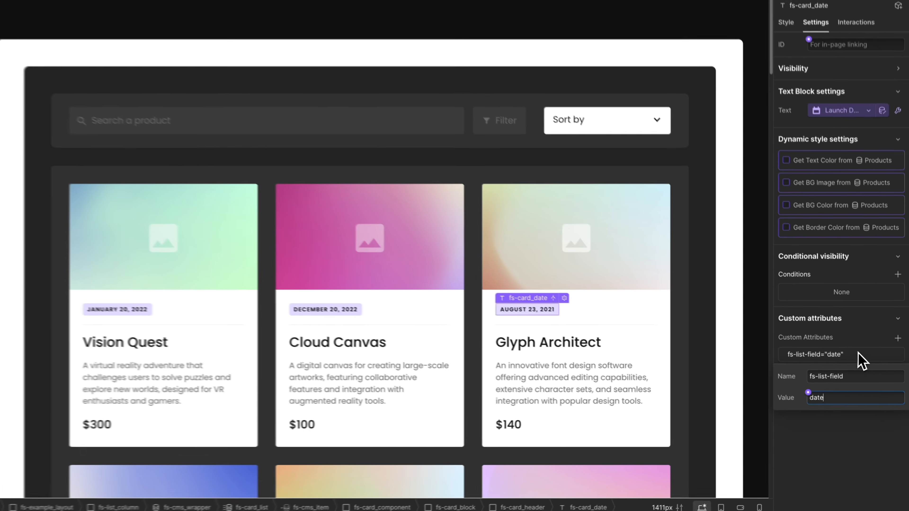
key("Return")
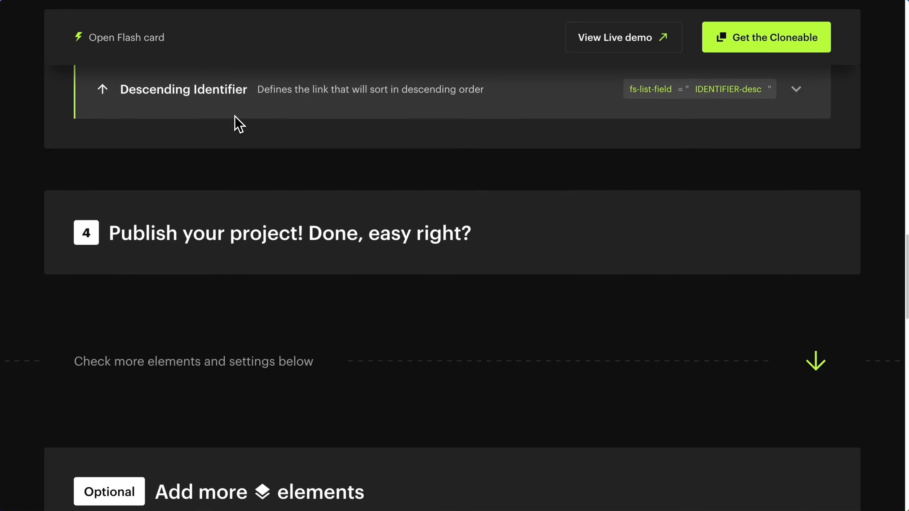
Expand the optional Type setting in the documentation, copy the fs-list-type name for Date, and check which element it belongs on.
scroll(238, 123, "down", 5)
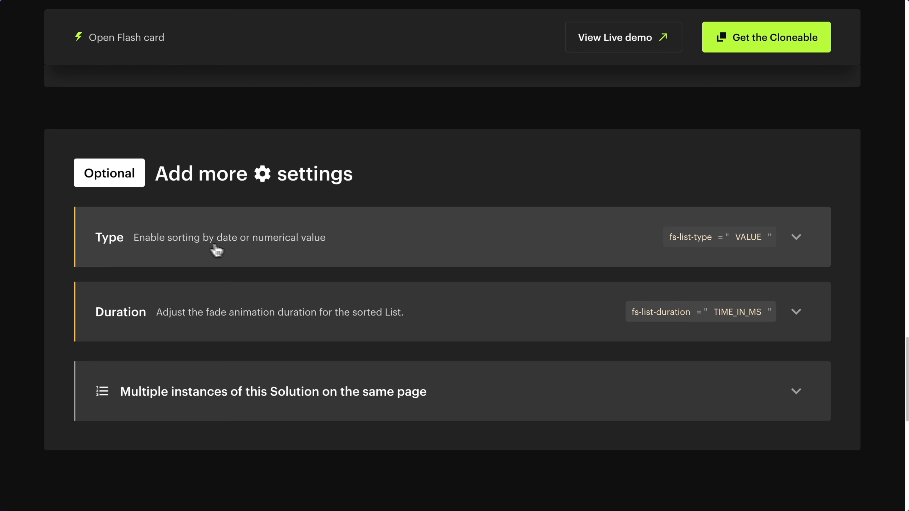
left_click(214, 250)
scroll(237, 316, "down", 2)
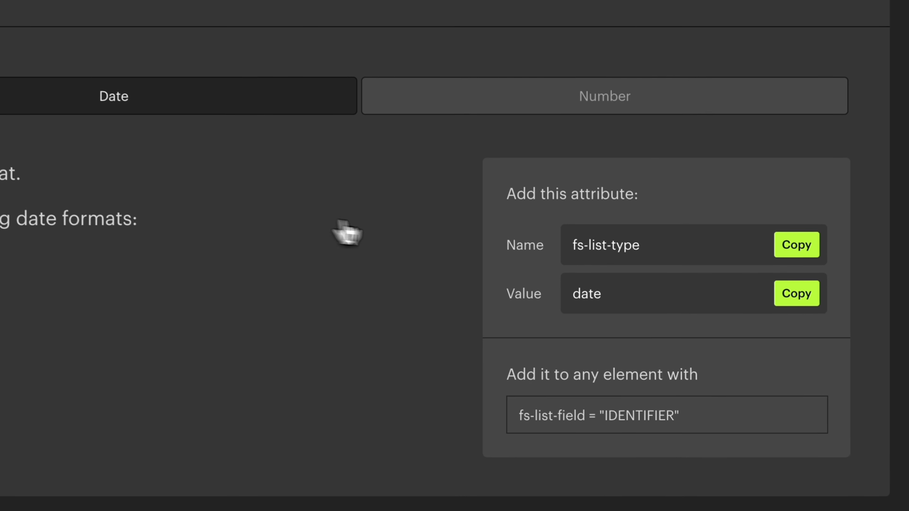
left_click(810, 255)
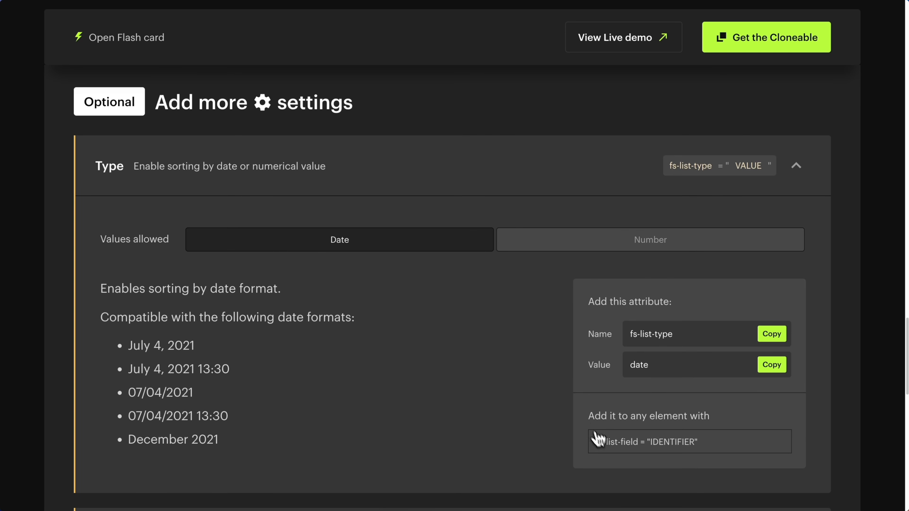
left_click_drag(697, 443, 596, 443)
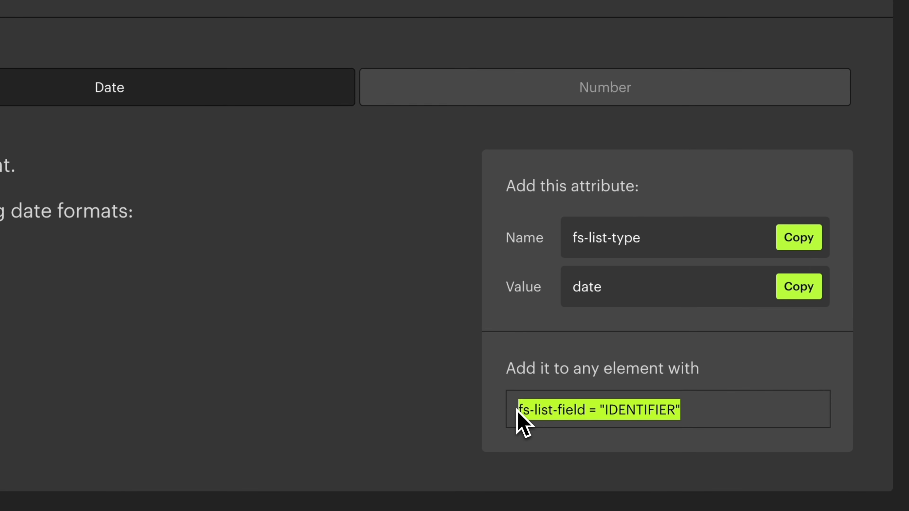
left_click(741, 372)
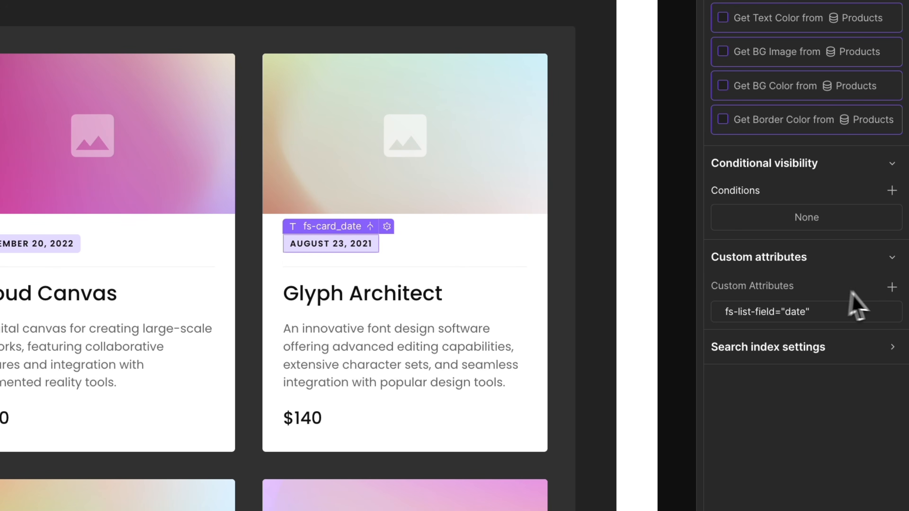
Add a second custom attribute, fs-list-type with the documentation's value date, to the fs-card_date text block.
left_click(891, 287)
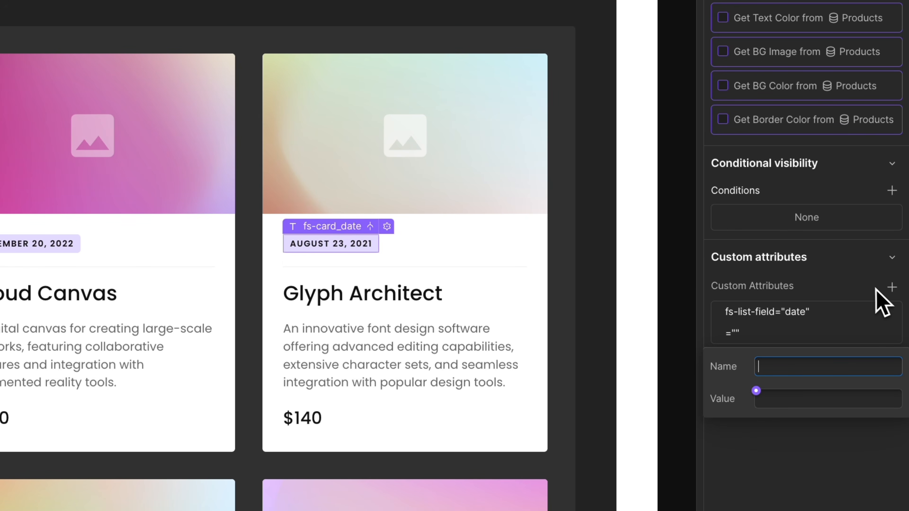
key("ctrl+v")
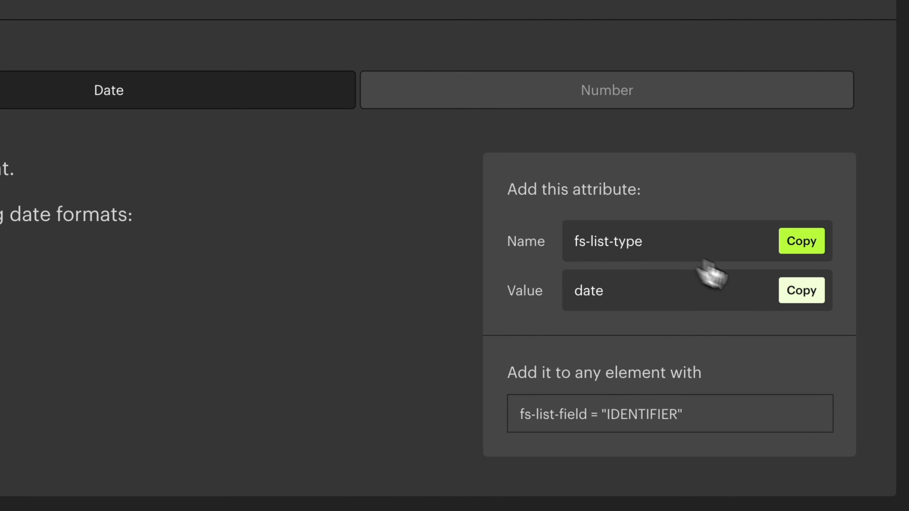
left_click(802, 292)
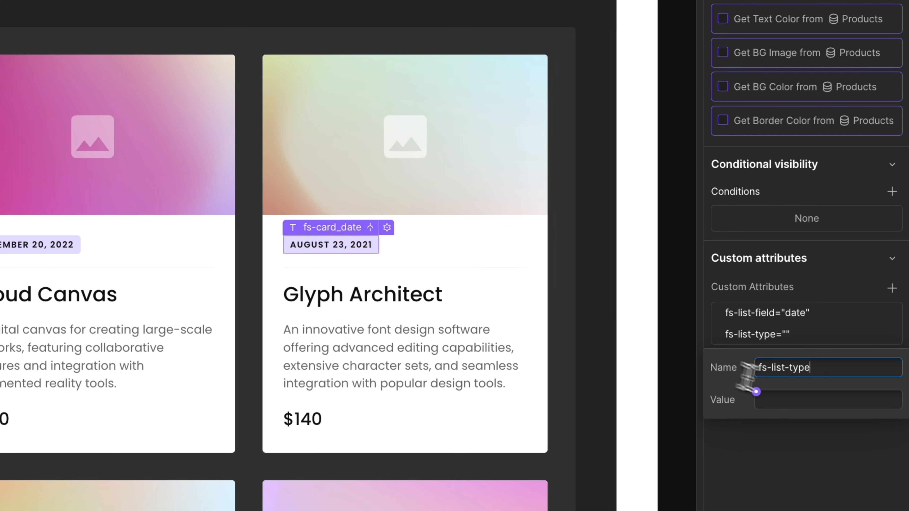
left_click(802, 398)
key("ctrl+v")
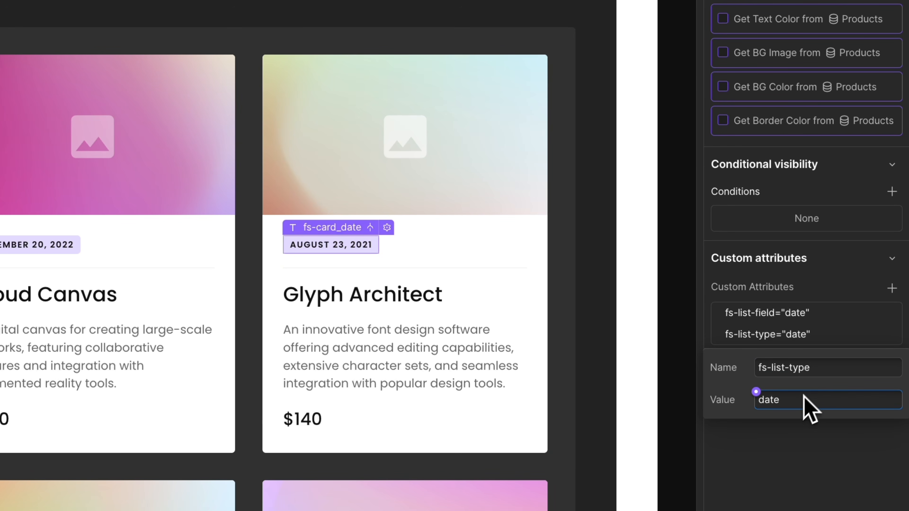
left_click(849, 269)
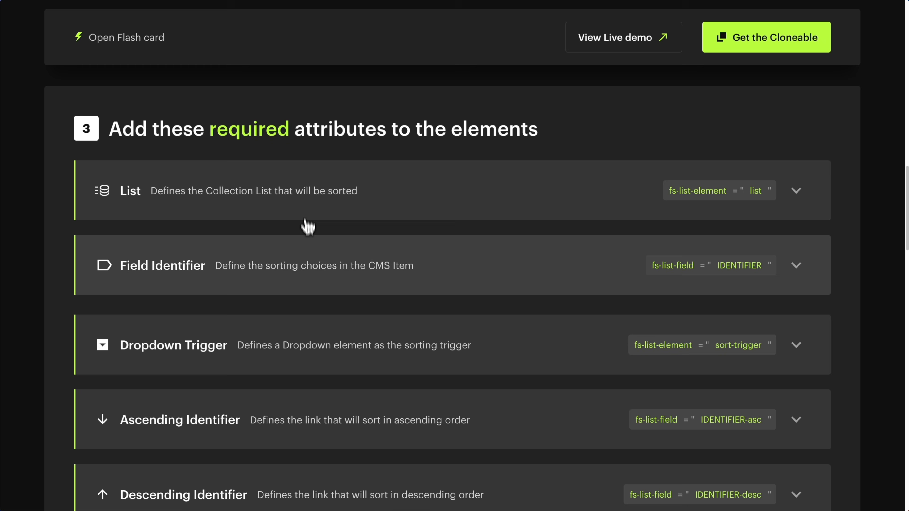
Copy fs-list-element and its value sort-trigger from the Dropdown Trigger documentation into a custom attribute on the fs-list_dropdown element.
left_click(262, 359)
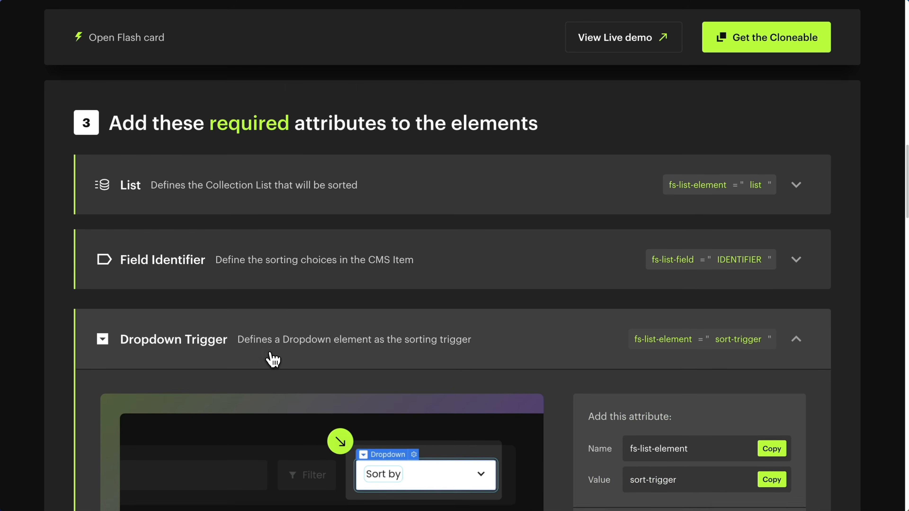
scroll(272, 358, "down", 5)
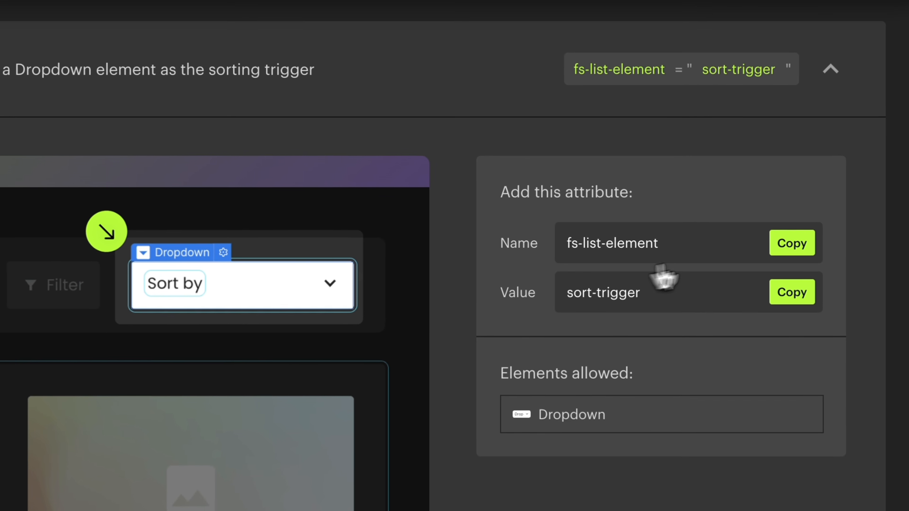
left_click(786, 239)
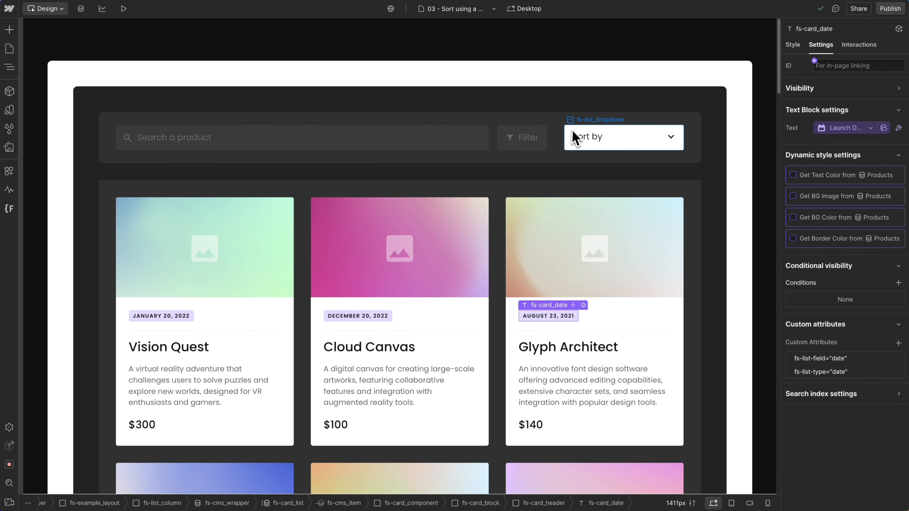
left_click(573, 138)
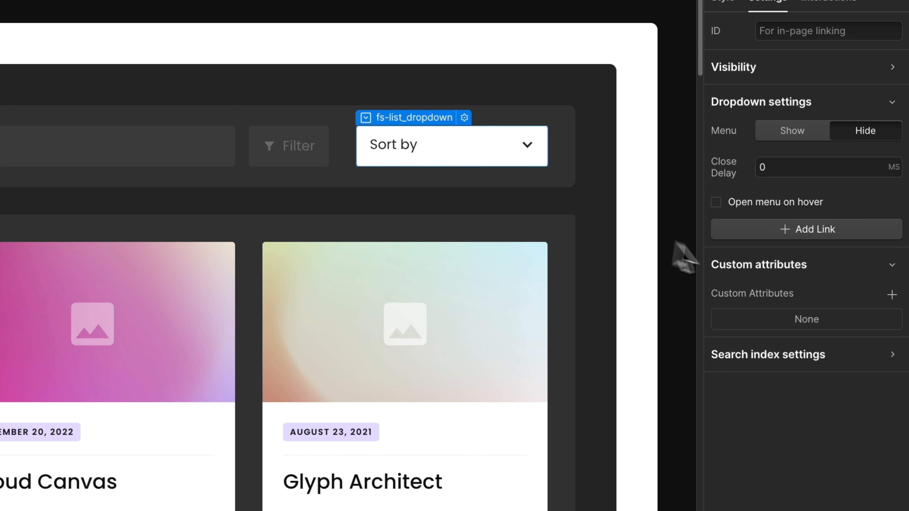
left_click(895, 295)
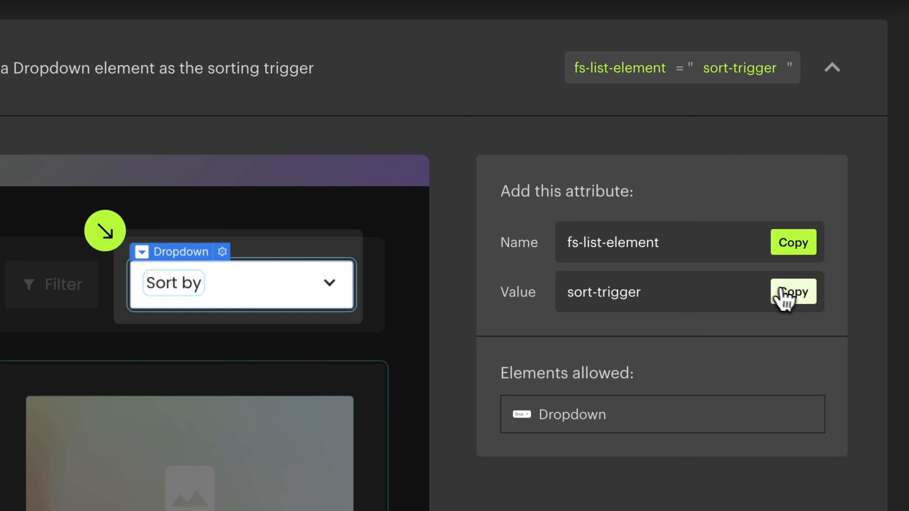
left_click(785, 297)
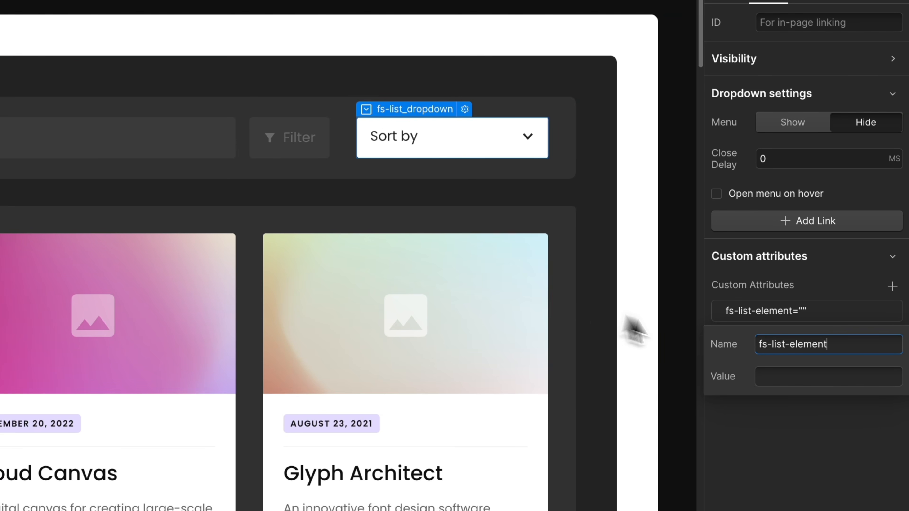
left_click(787, 375)
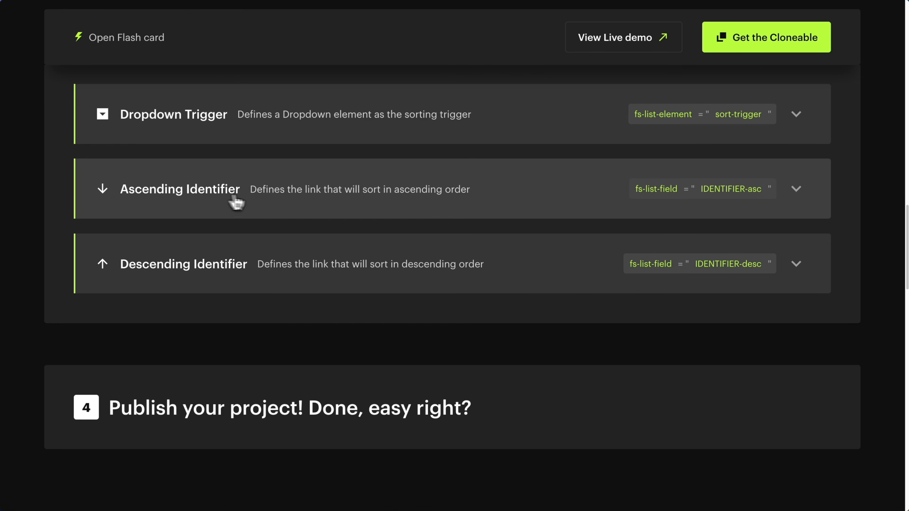
Copy fs-list-field from the Ascending Identifier documentation, show the dropdown's menu, and add the attribute with value date-asc to the Date (Asc) link.
left_click(302, 197)
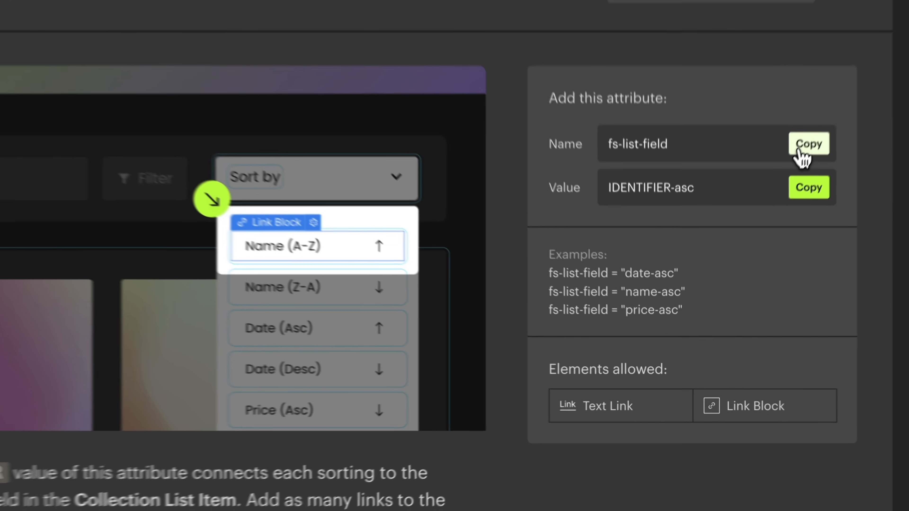
left_click(770, 219)
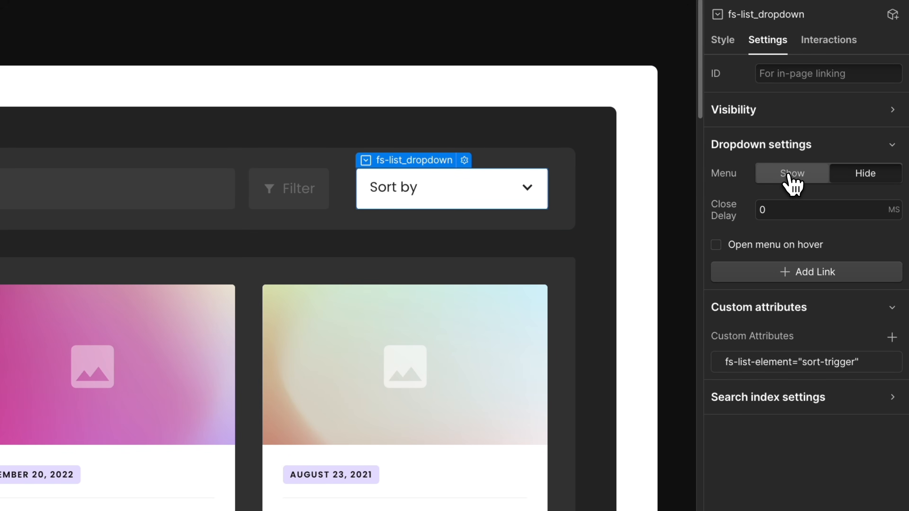
left_click(789, 175)
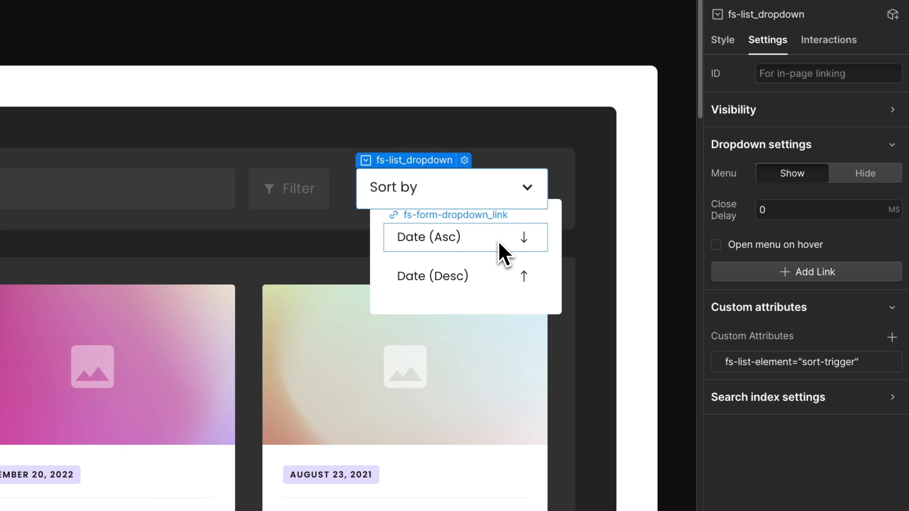
left_click(504, 255)
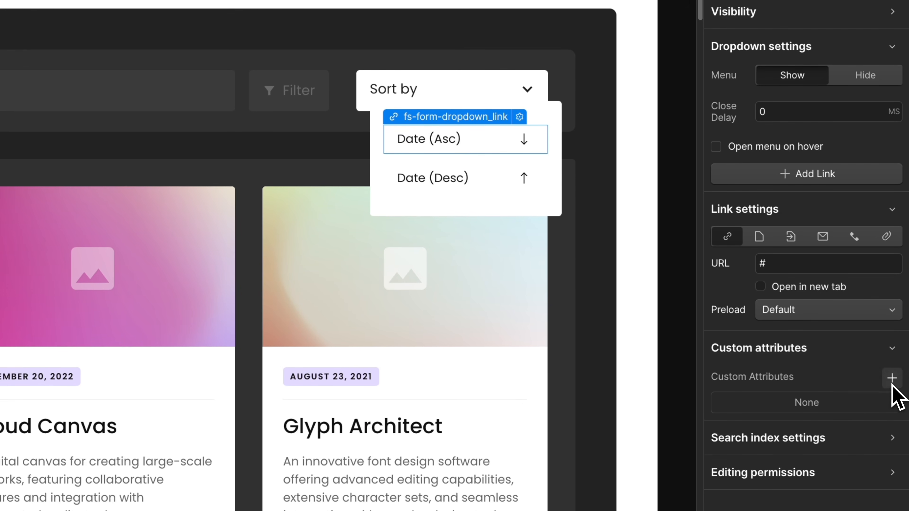
left_click(892, 383)
key("super+v")
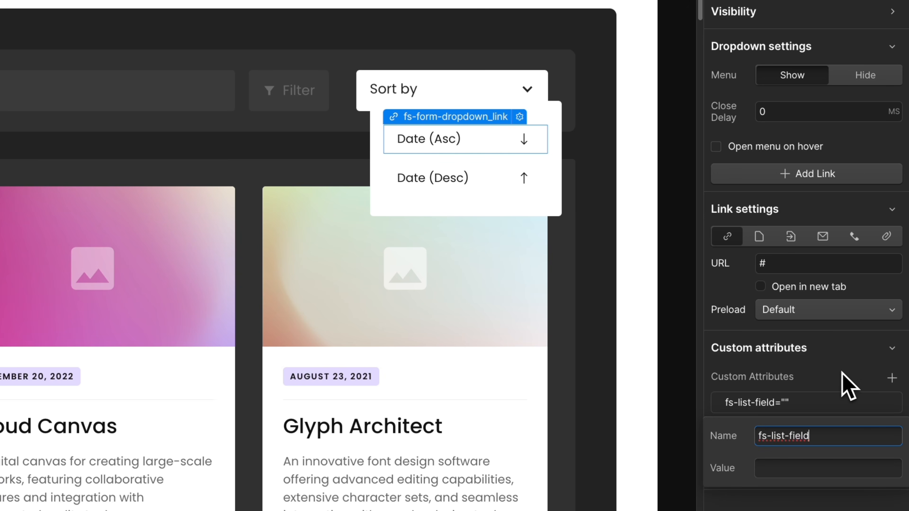
left_click(800, 466)
type("date-asc")
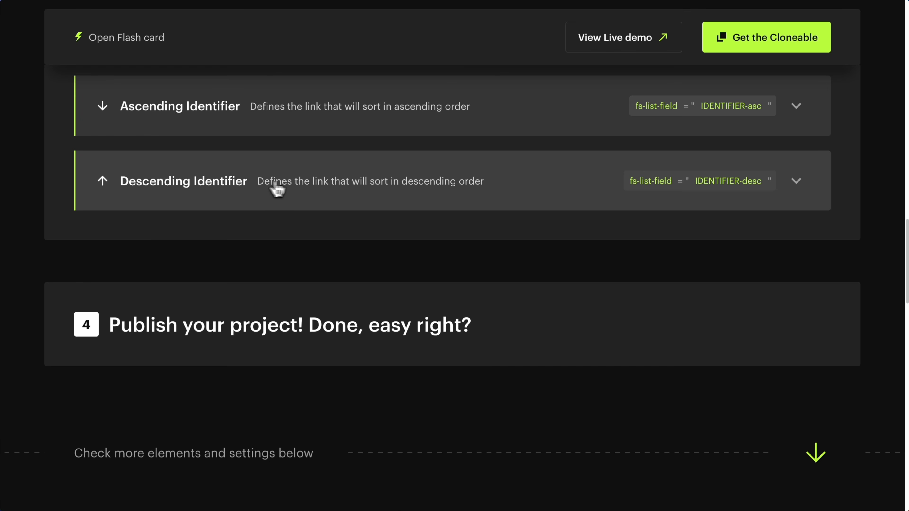
Copy fs-list-field from the Descending Identifier documentation and add it as a custom attribute with value date-desc to the Date (Desc) link.
left_click(349, 189)
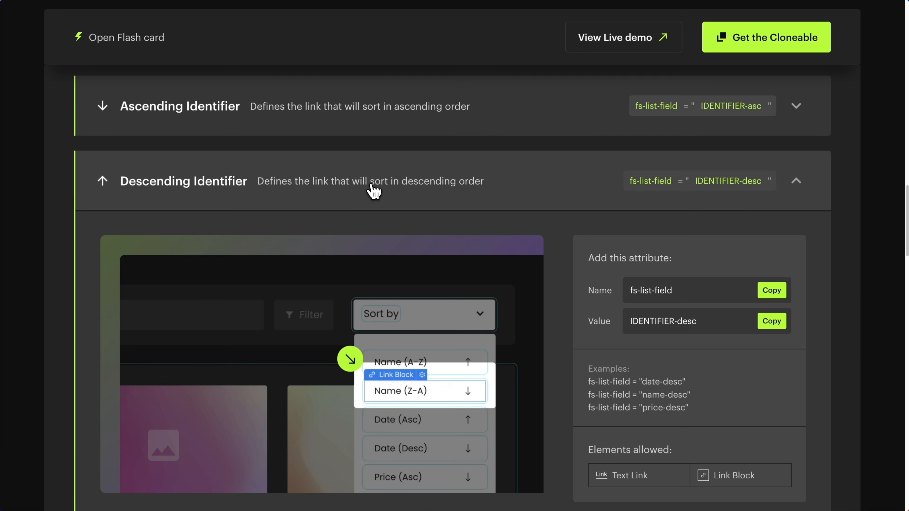
scroll(378, 223, "down", 3)
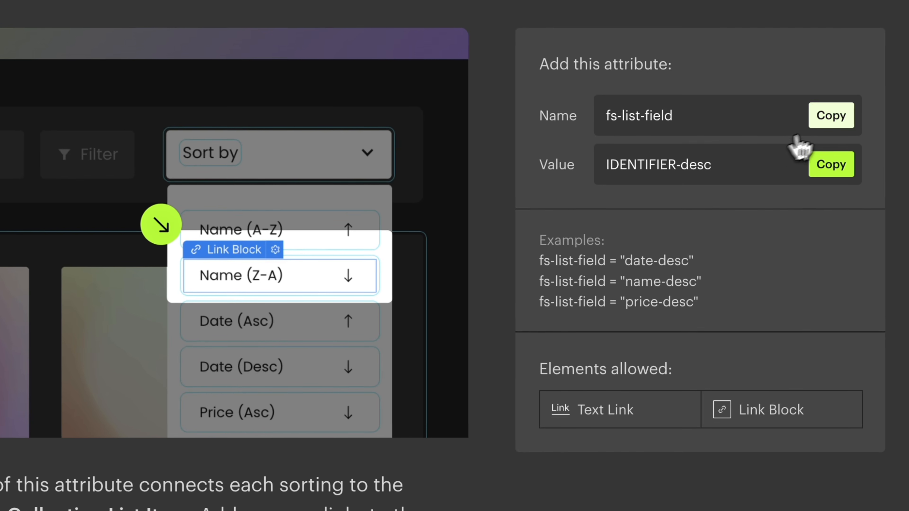
left_click(772, 219)
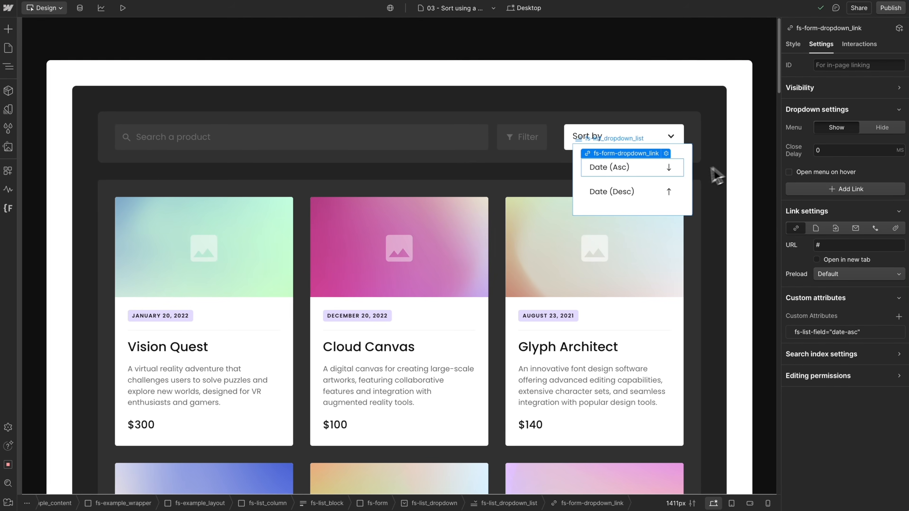
left_click(649, 193)
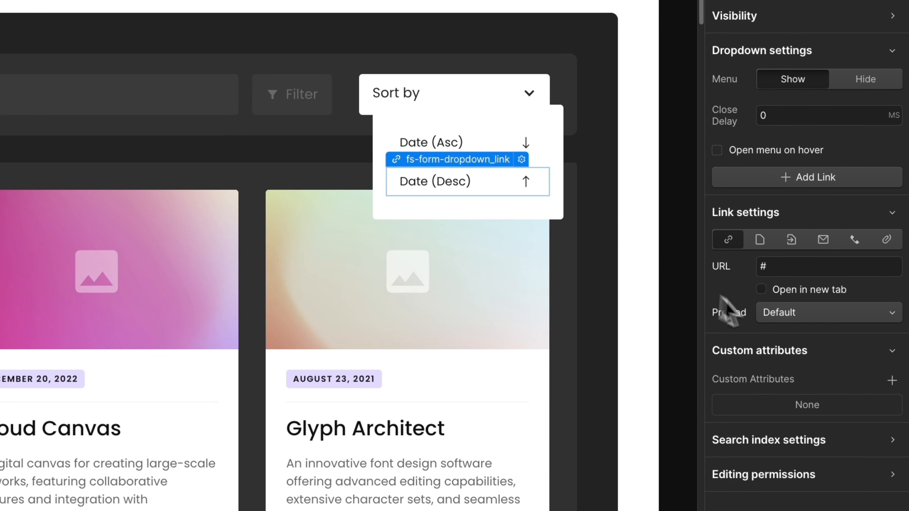
left_click(892, 380)
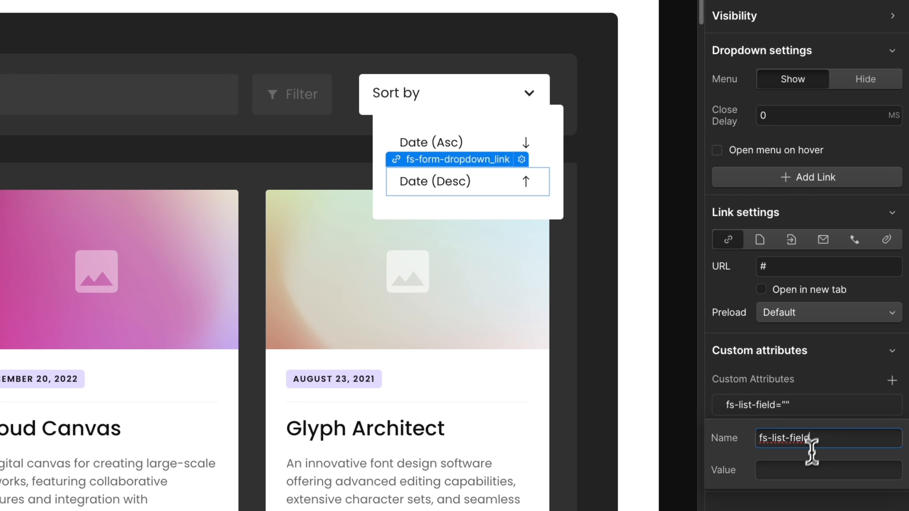
left_click(803, 469)
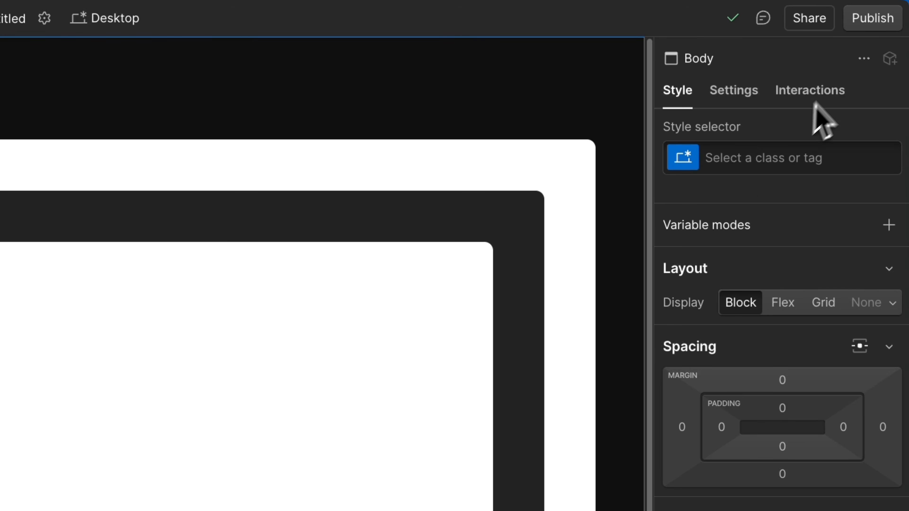
Publish the site to the staging domain only and open the published staging page.
left_click(883, 20)
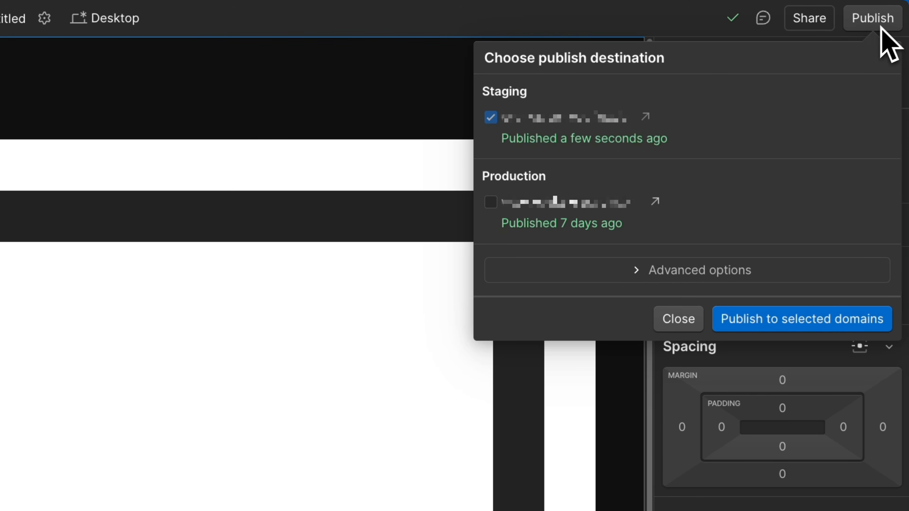
left_click(783, 311)
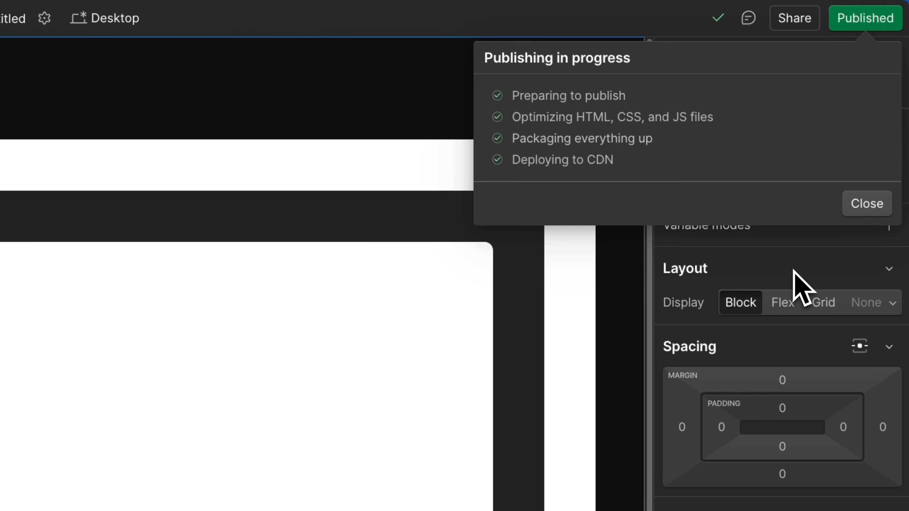
left_click(646, 117)
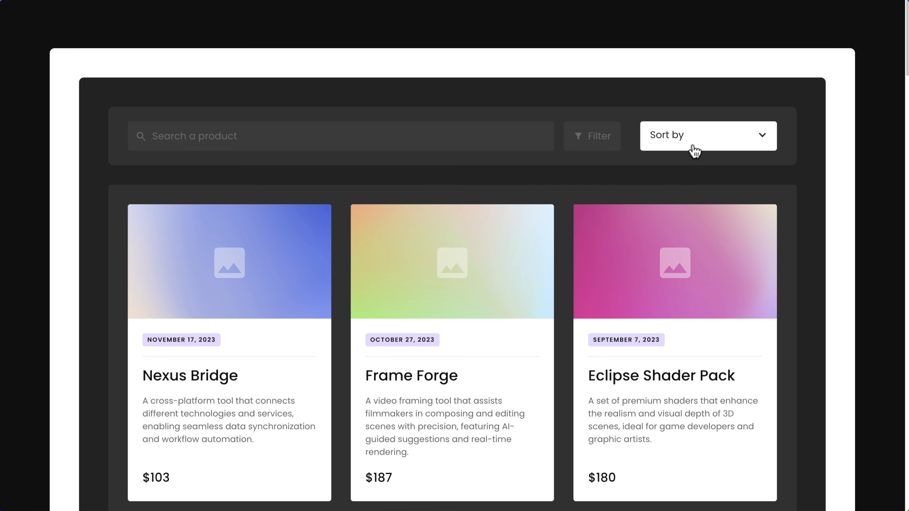
Test the Sort by dropdown on the live page by sorting the products by Date (Asc) and by Date (Desc).
left_click(694, 152)
left_click(701, 173)
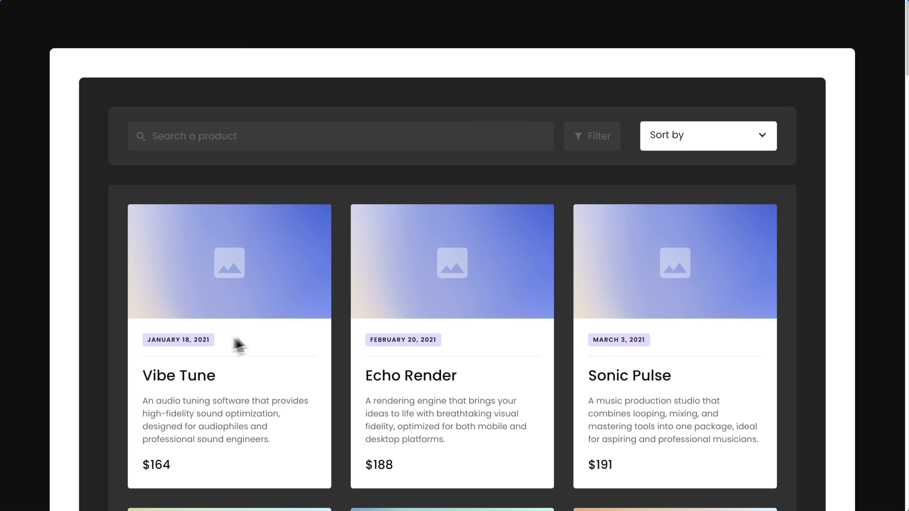
left_click(713, 145)
left_click(705, 197)
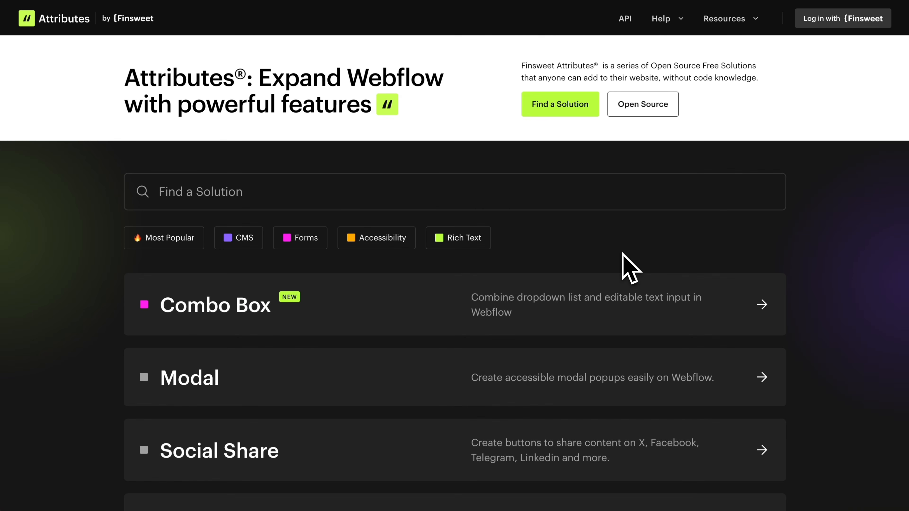
Filter the Finsweet Attributes solutions by Most Popular and look through the List Sort documentation's setup sections.
left_click(193, 238)
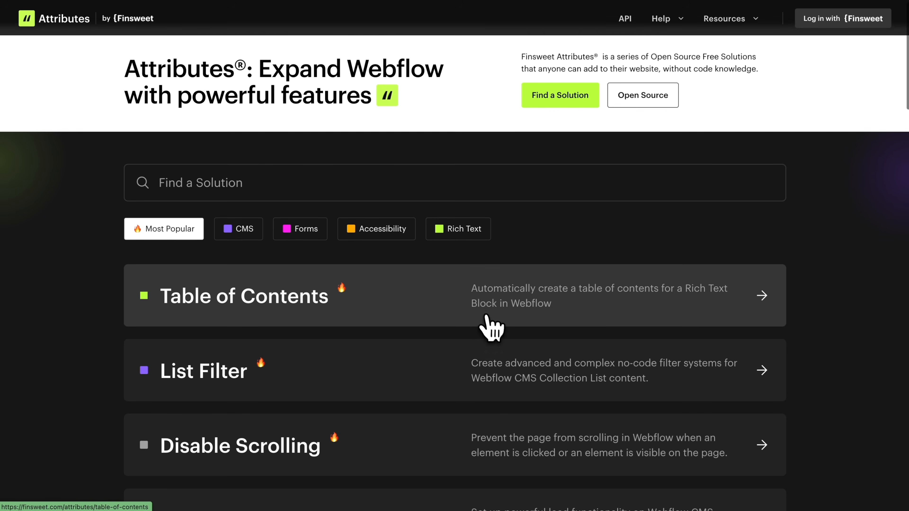
scroll(489, 325, "down", 3)
scroll(489, 325, "down", 6)
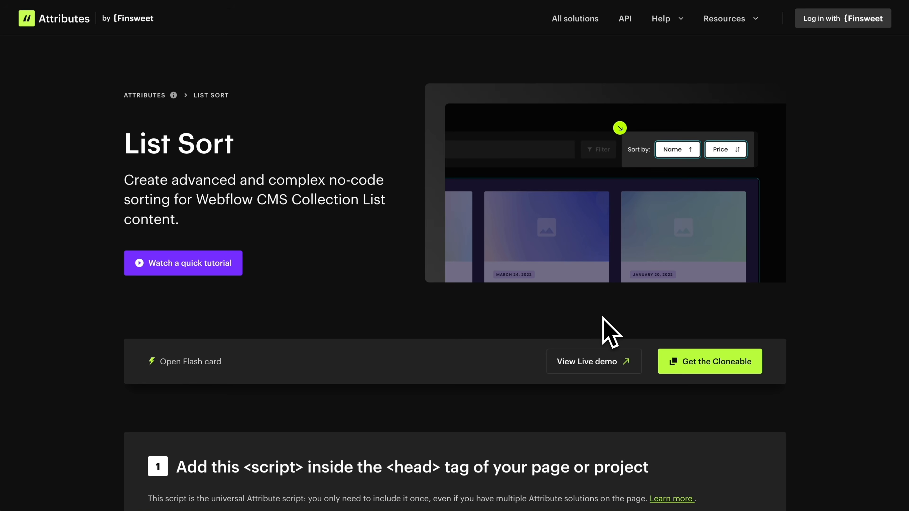
scroll(604, 332, "down", 14)
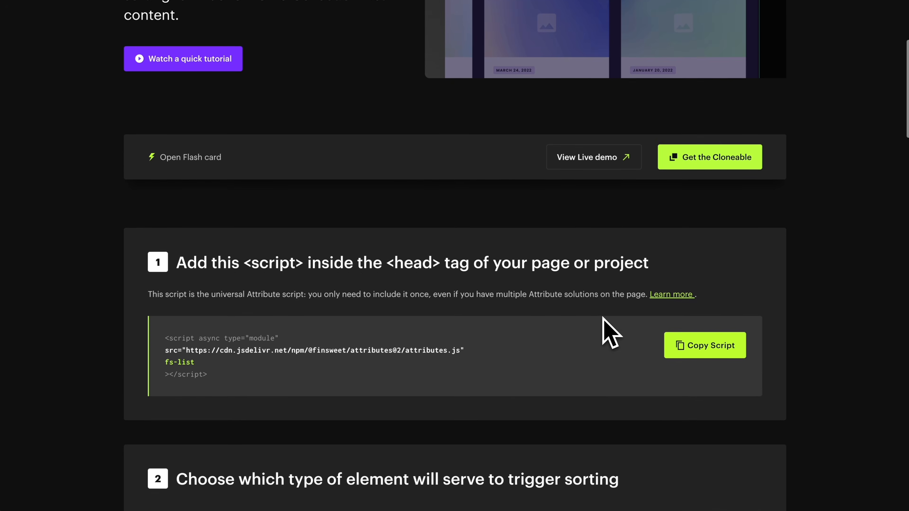
scroll(611, 333, "down", 10)
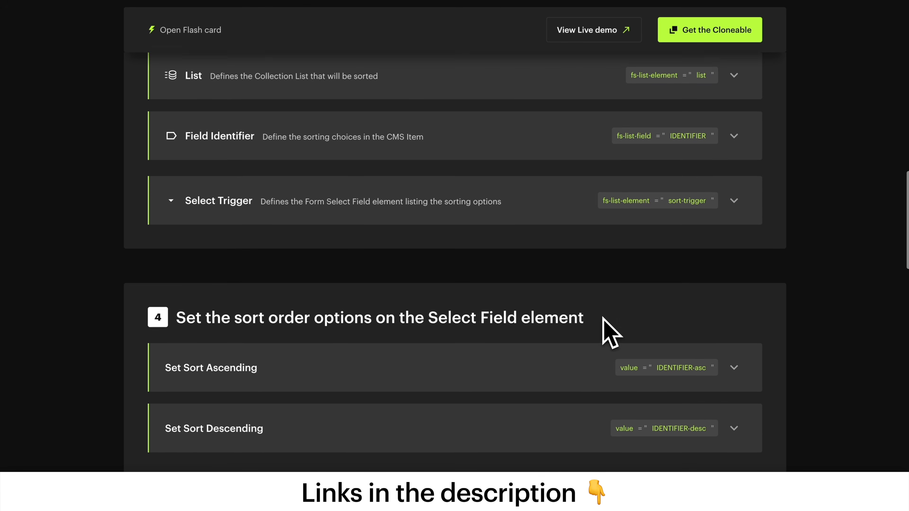